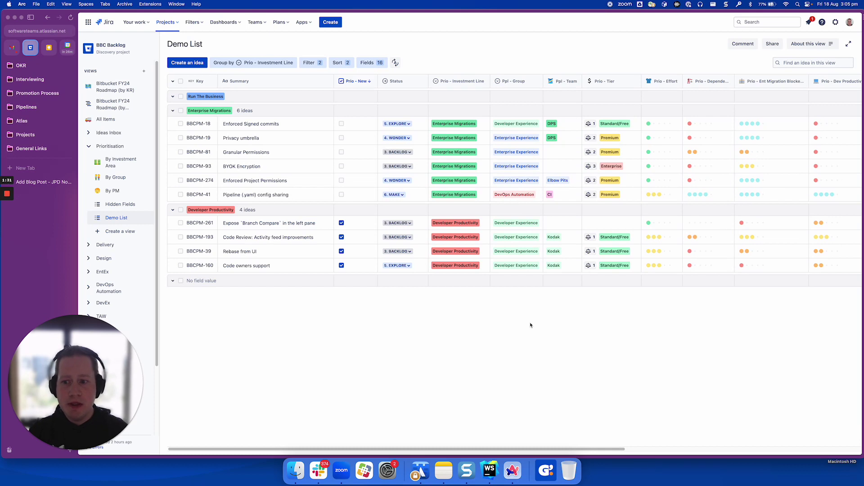
Look through the ideas in the To Triage view of the Ideas Inbox, and return to the Demo List view.
{"action": "left_click", "coordinate": [92, 135]}
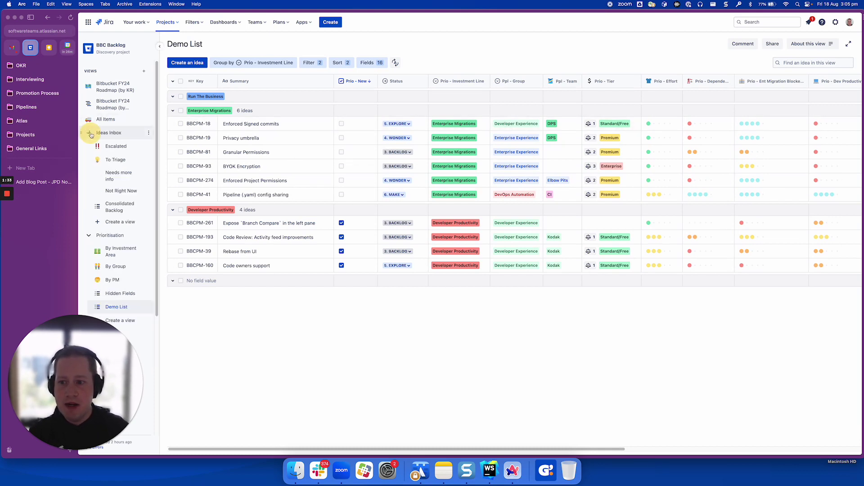
{"action": "left_click", "coordinate": [113, 160]}
{"action": "scroll", "coordinate": [580, 346], "scroll_direction": "down", "scroll_amount": 5}
{"action": "scroll", "coordinate": [581, 346], "scroll_direction": "up", "scroll_amount": 5}
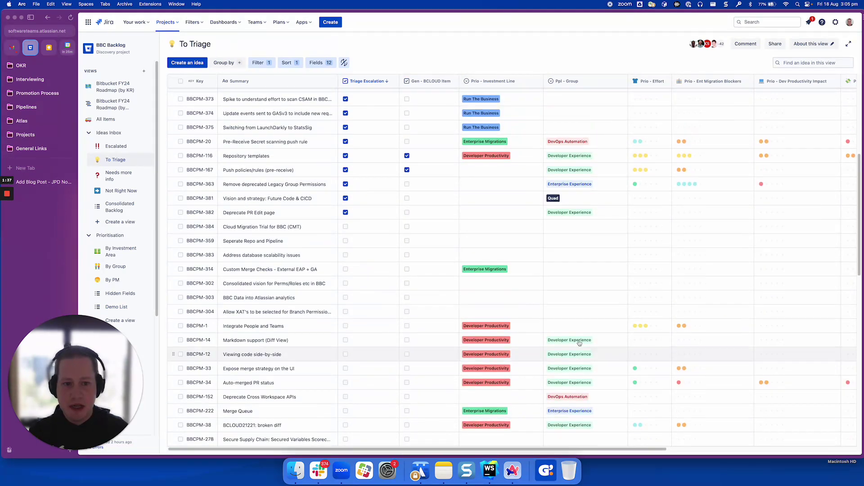
{"action": "left_click", "coordinate": [90, 136]}
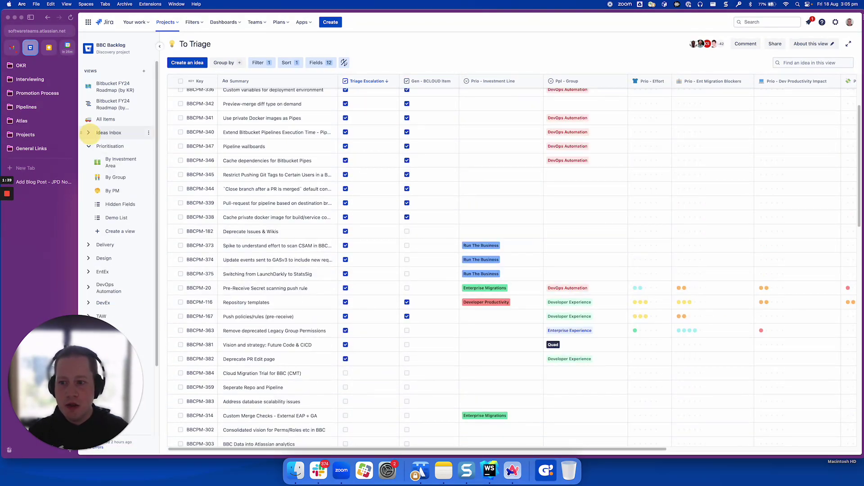
{"action": "left_click", "coordinate": [117, 218]}
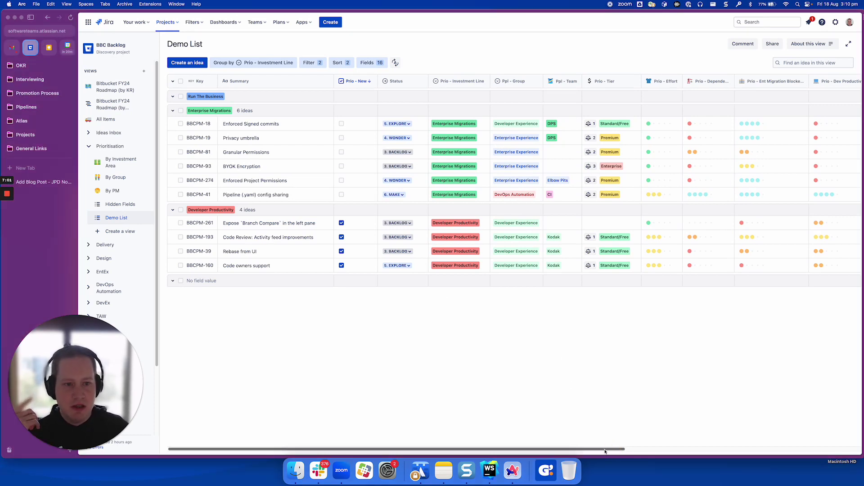
Add the Assignee field as a column in the Demo List view.
{"action": "left_click_drag", "start_coordinate": [608, 449], "coordinate": [851, 434]}
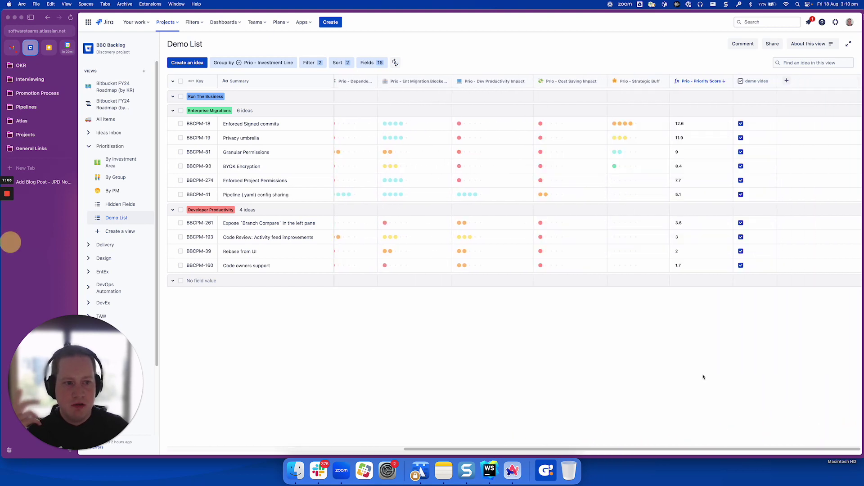
{"action": "left_click", "coordinate": [787, 80]}
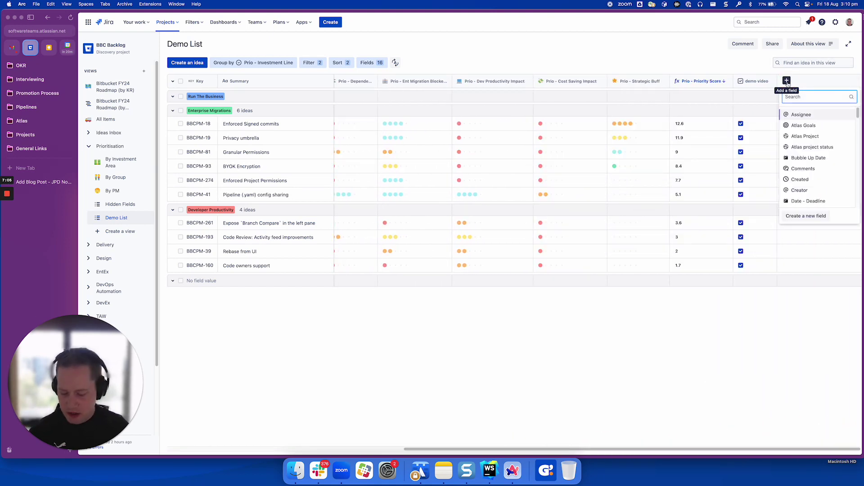
{"action": "type", "text": "ass"}
{"action": "left_click", "coordinate": [806, 114]}
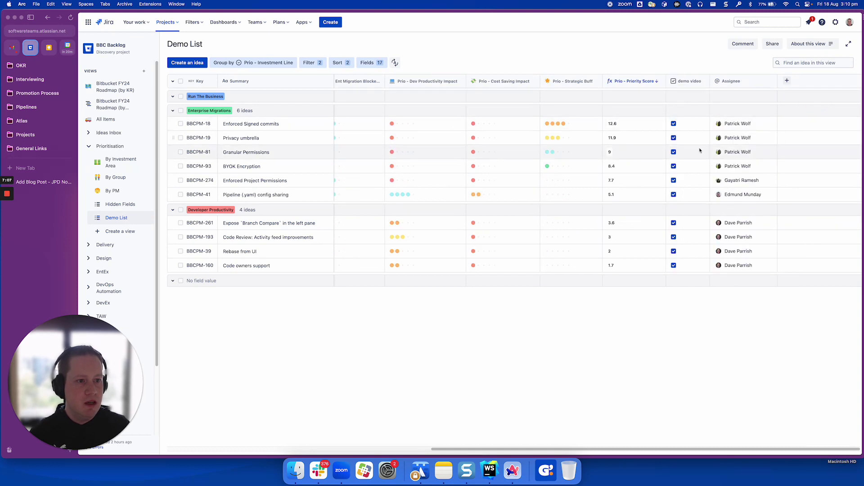
Move the Assignee column forward so it sits directly after Summary and before Prio - New.
{"action": "left_click_drag", "start_coordinate": [748, 87], "coordinate": [395, 86]}
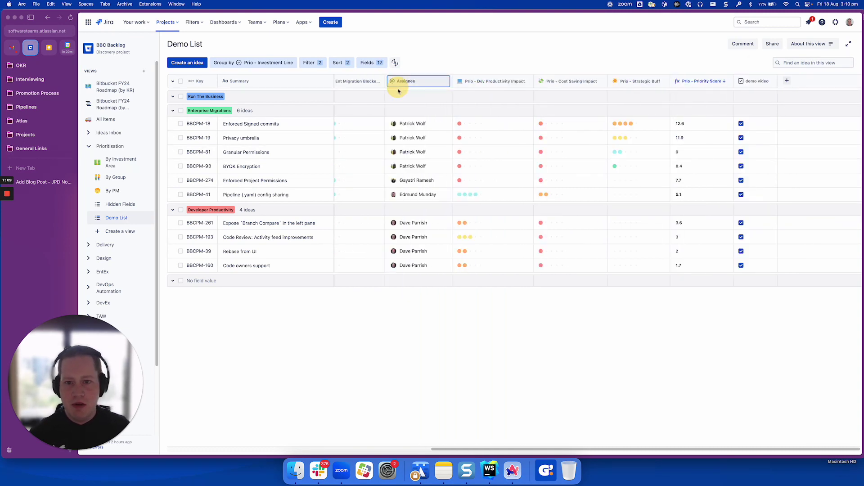
{"action": "left_click_drag", "start_coordinate": [678, 450], "coordinate": [467, 424]}
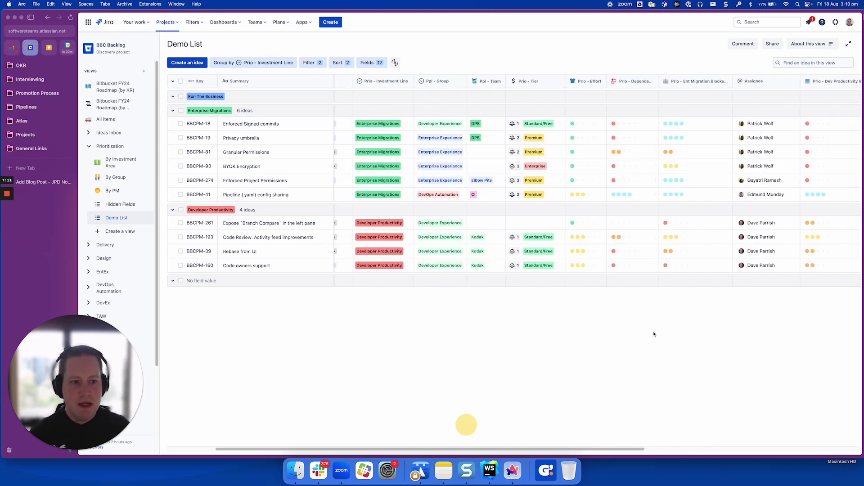
{"action": "left_click_drag", "start_coordinate": [772, 84], "coordinate": [381, 82]}
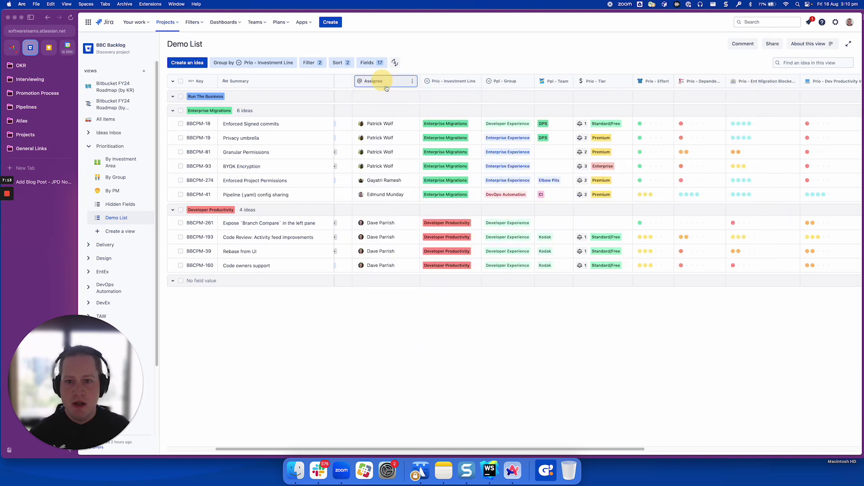
{"action": "left_click_drag", "start_coordinate": [638, 450], "coordinate": [450, 436]}
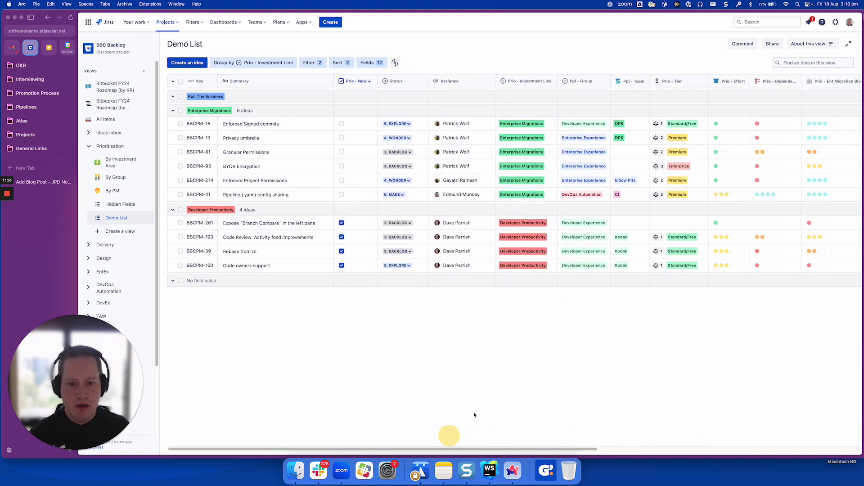
{"action": "left_click_drag", "start_coordinate": [461, 85], "coordinate": [351, 82]}
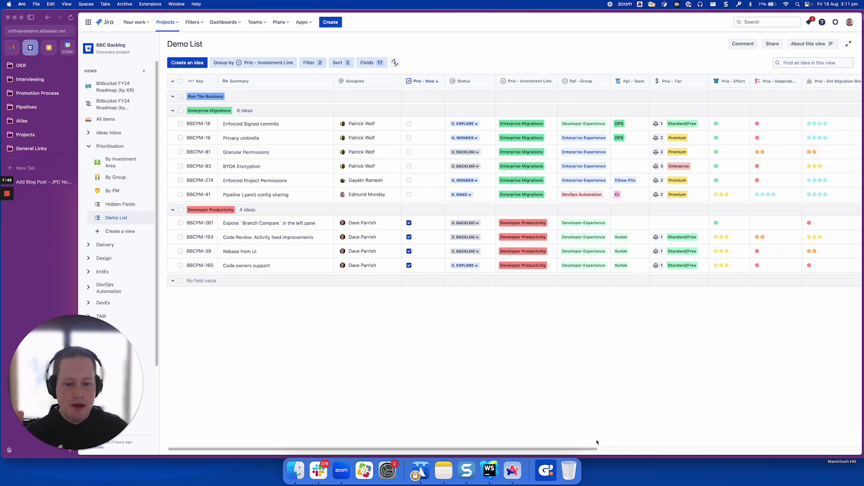
Remove the 10. IMPACT status from the view's Status filter.
{"action": "left_click_drag", "start_coordinate": [587, 449], "coordinate": [641, 449]}
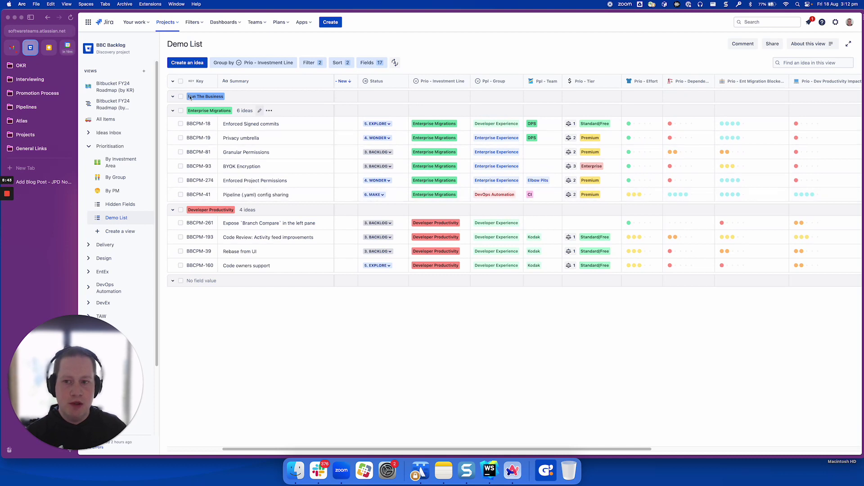
{"action": "left_click", "coordinate": [312, 63]}
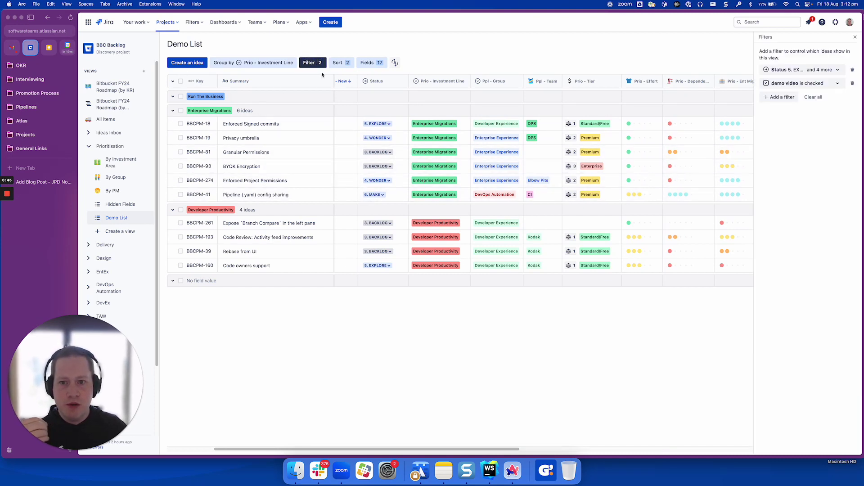
{"action": "left_click", "coordinate": [801, 70]}
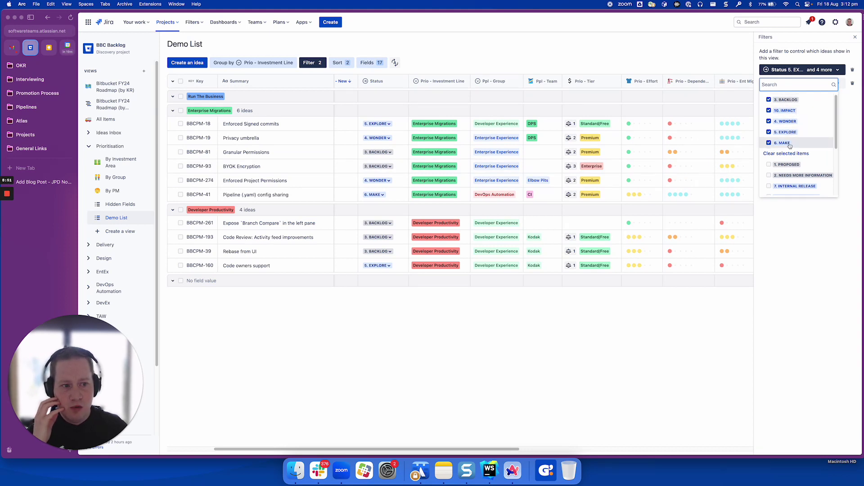
{"action": "left_click", "coordinate": [770, 110]}
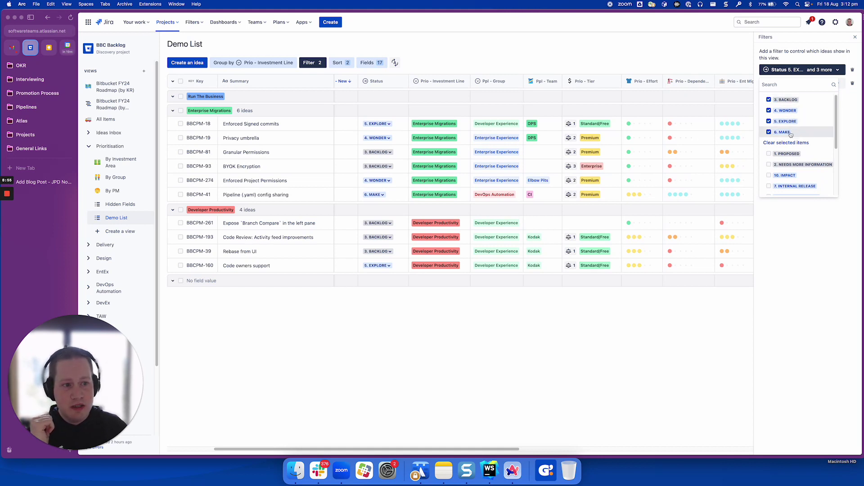
{"action": "left_click", "coordinate": [792, 250]}
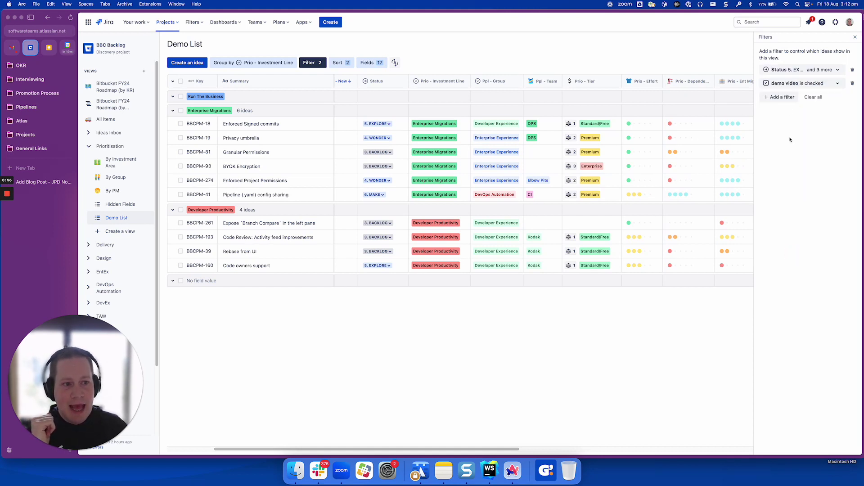
Review the demo video filter's options and the statuses selected in the Status filter, and close the filter settings.
{"action": "left_click", "coordinate": [784, 86]}
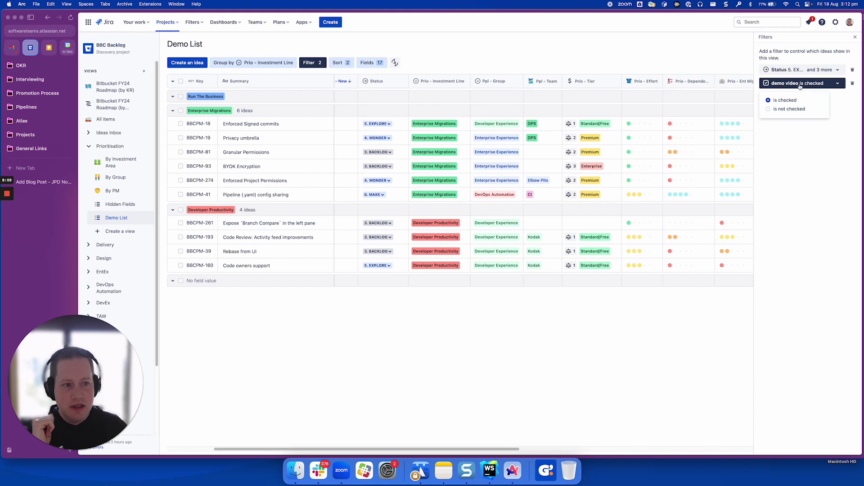
{"action": "left_click", "coordinate": [797, 144]}
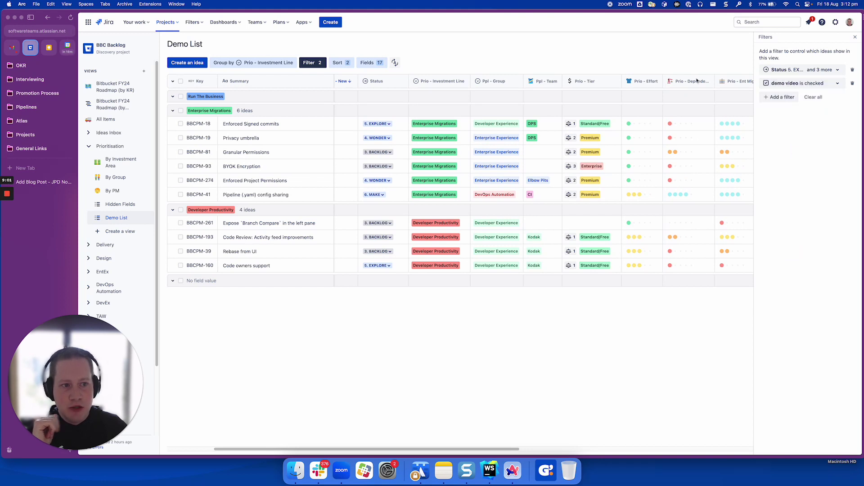
{"action": "key", "text": "Escape"}
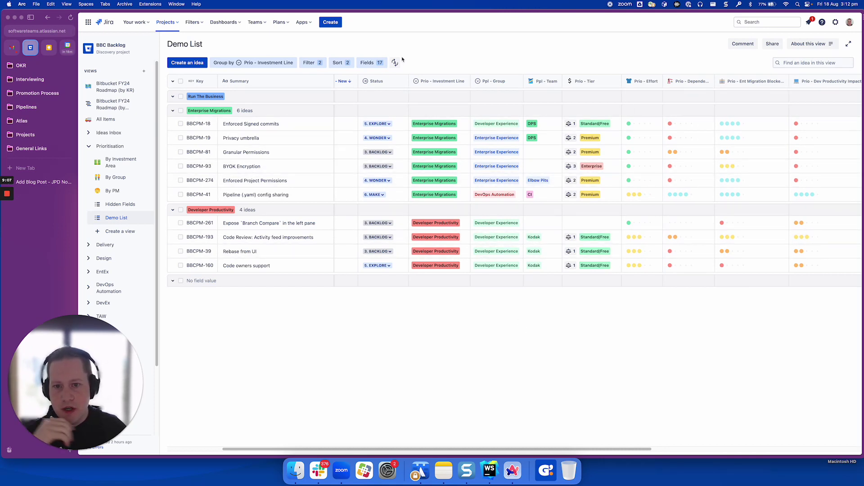
{"action": "left_click", "coordinate": [311, 63]}
{"action": "left_click", "coordinate": [767, 70]}
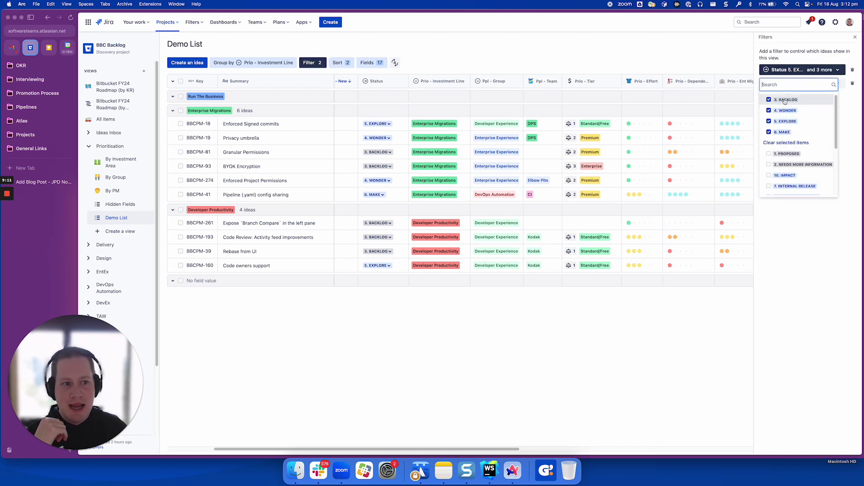
{"action": "left_click", "coordinate": [812, 247]}
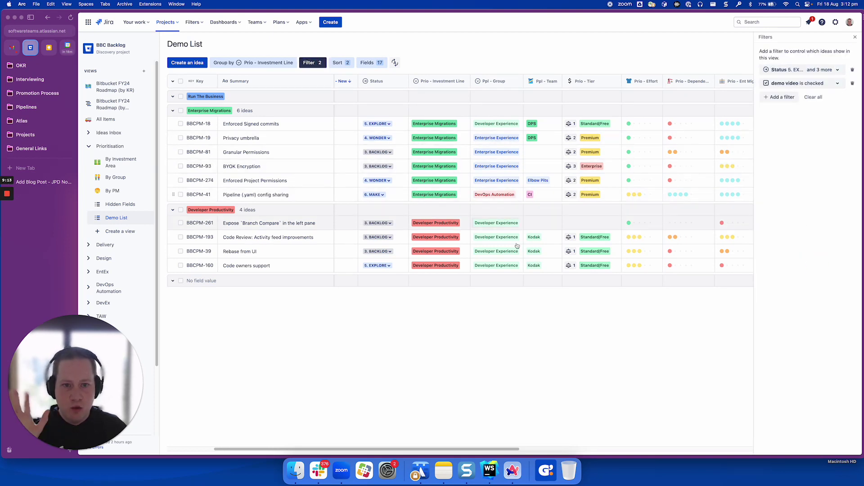
{"action": "left_click", "coordinate": [587, 336]}
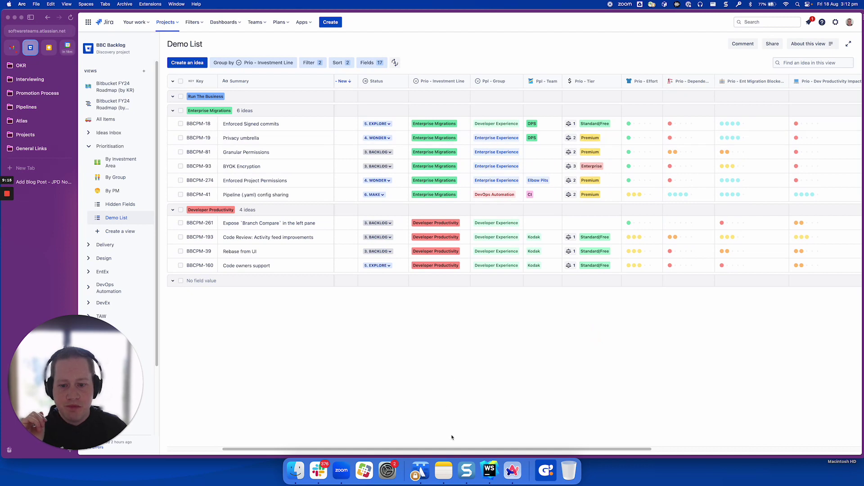
Review the Prio - Investment Line grouping and the field choices for grouping the list, and close the grouping settings.
{"action": "left_click_drag", "start_coordinate": [450, 449], "coordinate": [493, 449]}
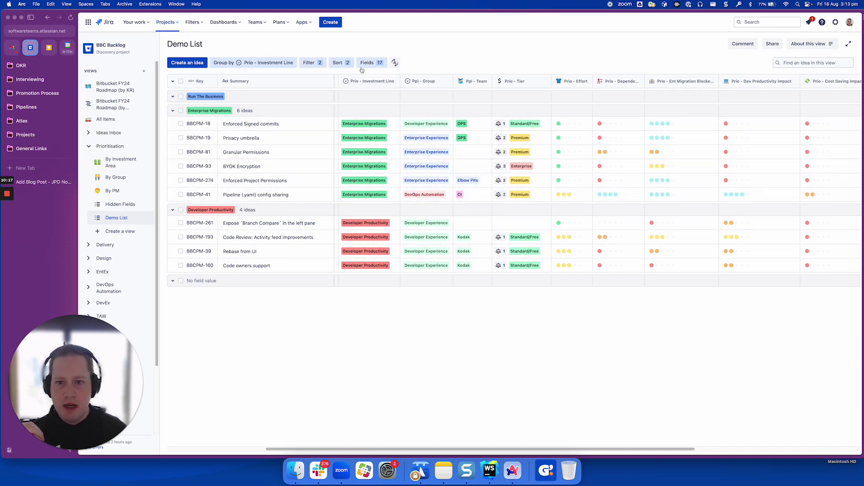
{"action": "left_click", "coordinate": [249, 64]}
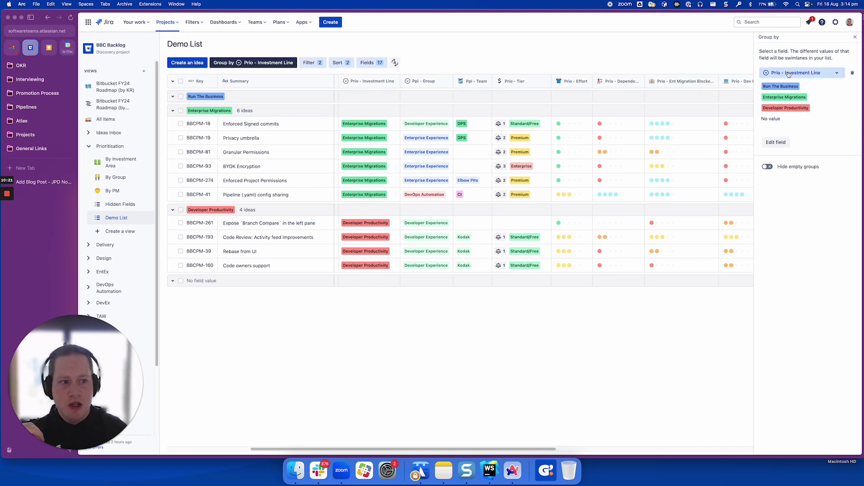
{"action": "left_click", "coordinate": [765, 75]}
{"action": "left_click", "coordinate": [808, 264]}
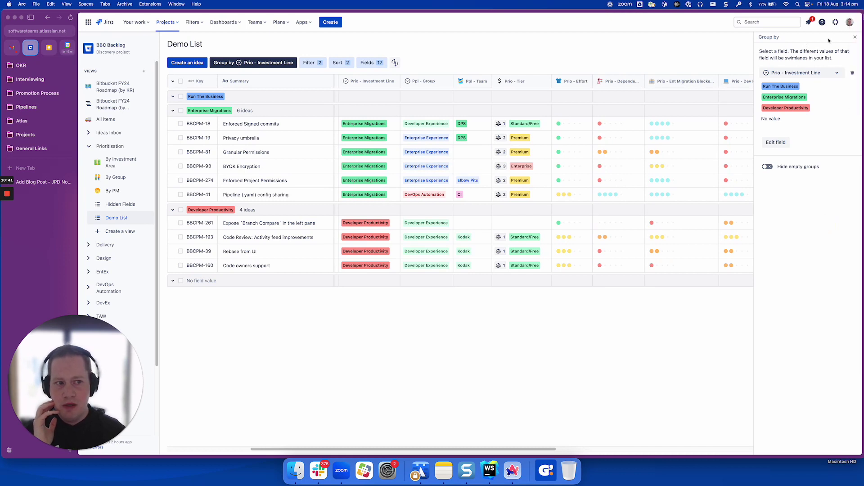
{"action": "left_click", "coordinate": [855, 37]}
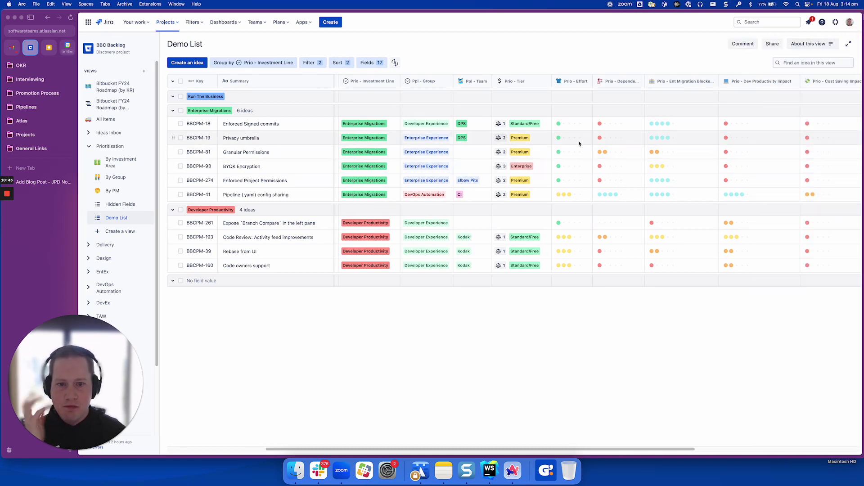
Uncheck the demo video field for BBCPM-18, BBCPM-19, BBCPM-93, BBCPM-274, BBCPM-81 and BBCPM-261.
{"action": "left_click_drag", "start_coordinate": [496, 450], "coordinate": [536, 448]}
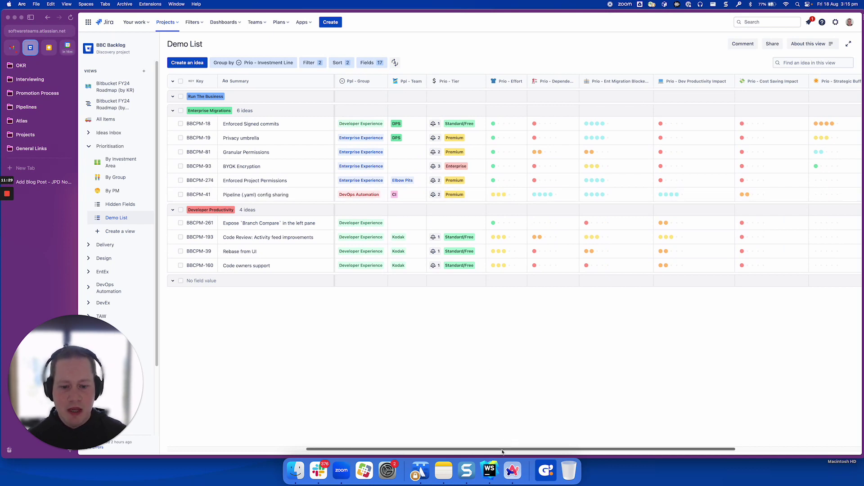
{"action": "scroll", "coordinate": [502, 448], "scroll_direction": "right", "scroll_amount": 1}
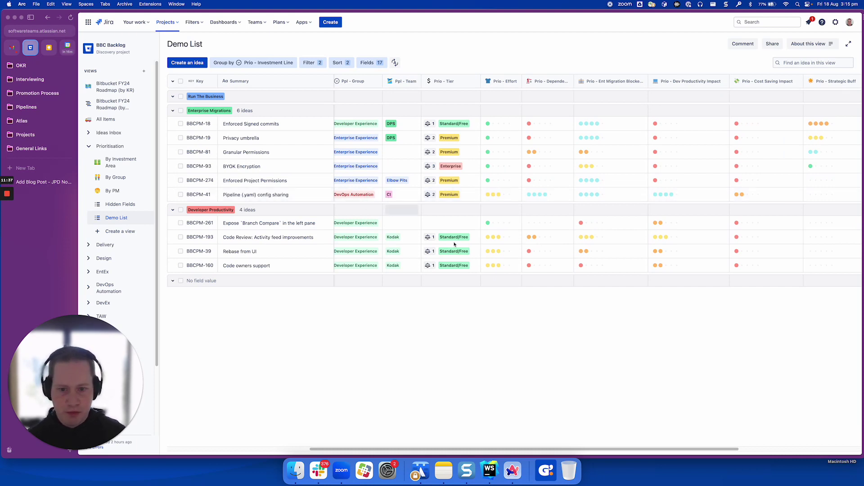
{"action": "left_click_drag", "start_coordinate": [523, 450], "coordinate": [575, 447]}
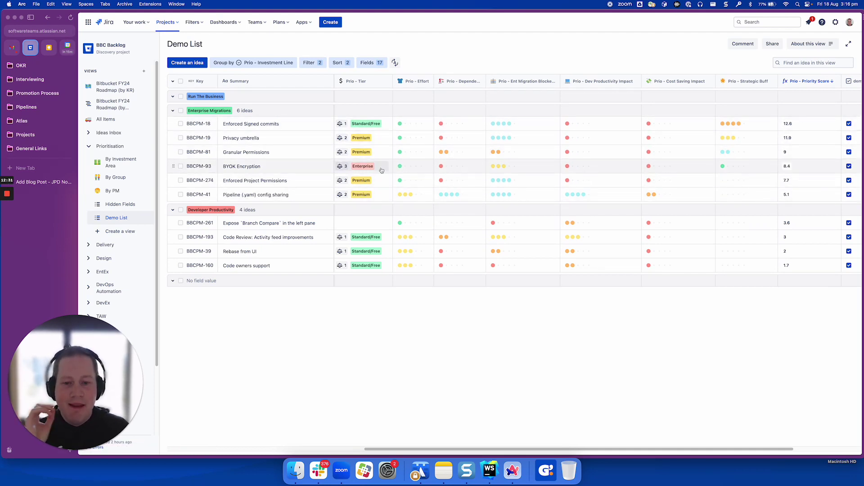
{"action": "left_click", "coordinate": [849, 123]}
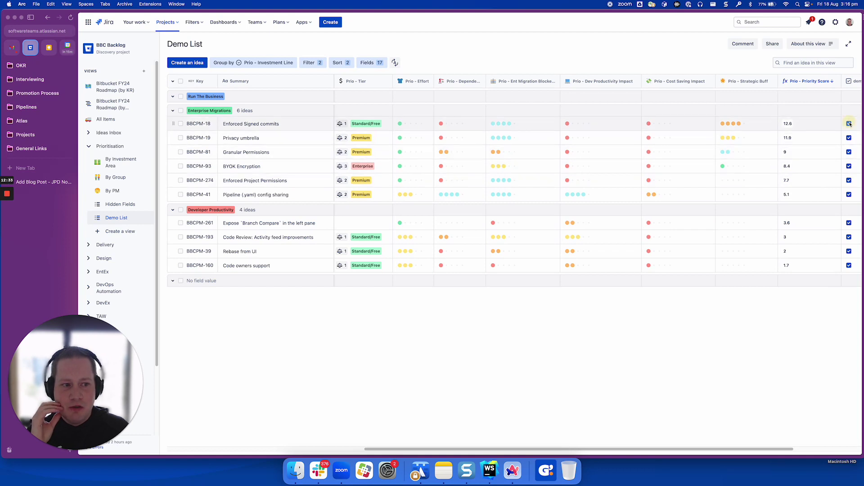
{"action": "left_click", "coordinate": [849, 123]}
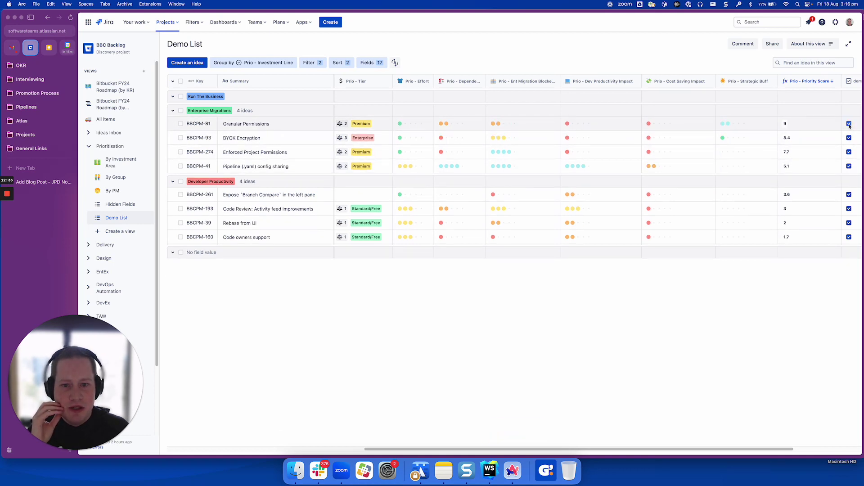
{"action": "left_click", "coordinate": [849, 137]}
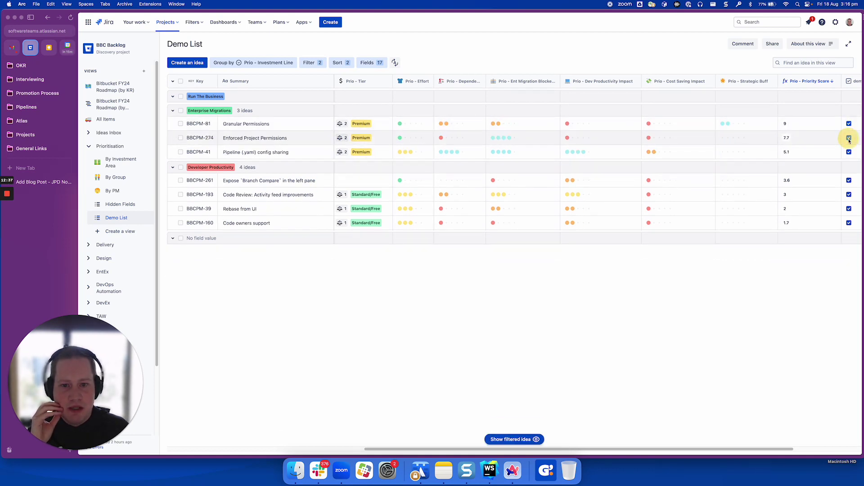
{"action": "left_click", "coordinate": [849, 137]}
{"action": "left_click", "coordinate": [849, 124]}
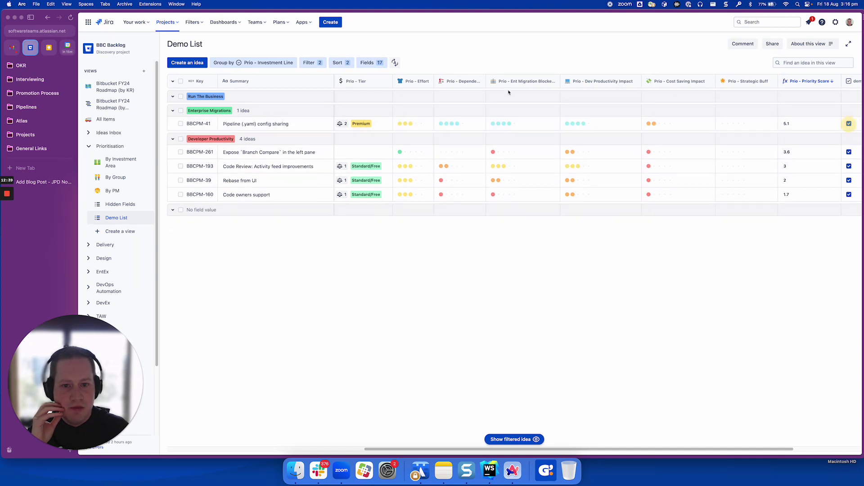
{"action": "left_click", "coordinate": [849, 152]}
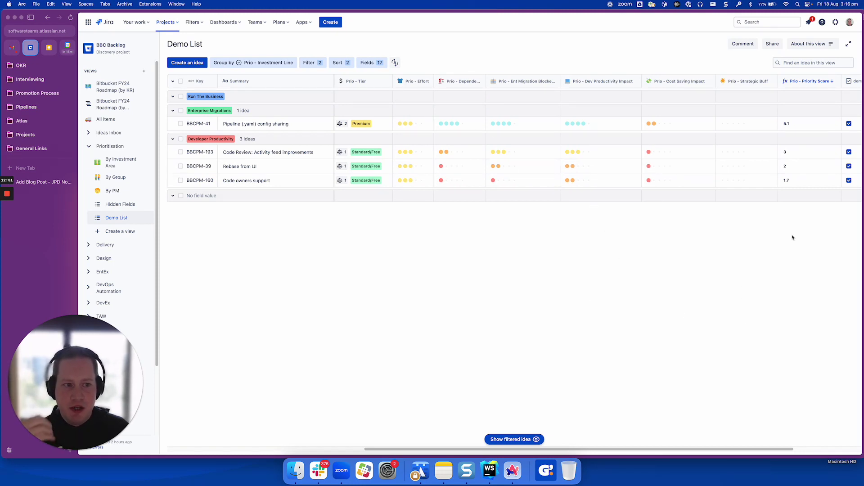
Review the Prio - Priority Score, Prio - Tier and Prio - Effort field descriptions and the tier choices for BBCPM-193.
{"action": "mouse_move", "coordinate": [804, 87]}
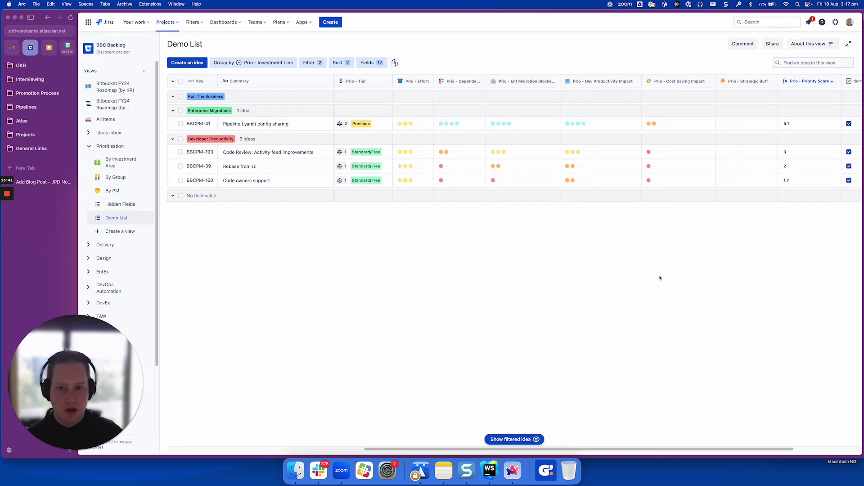
{"action": "mouse_move", "coordinate": [362, 81]}
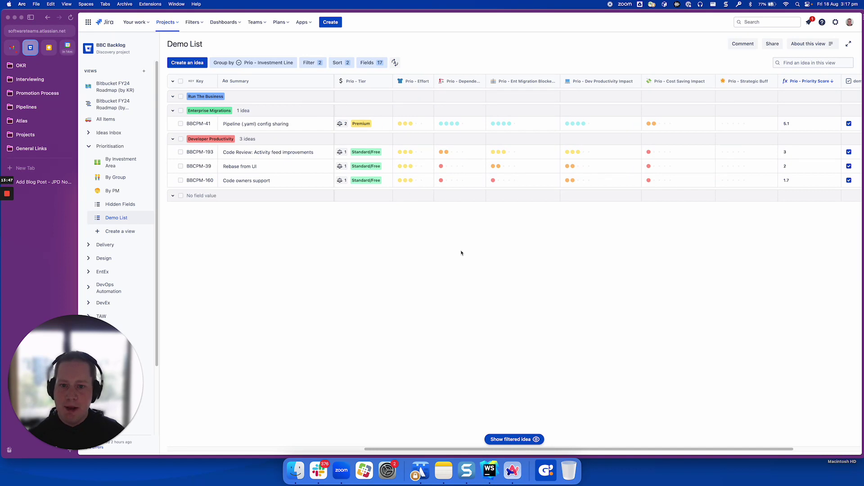
{"action": "left_click", "coordinate": [373, 156]}
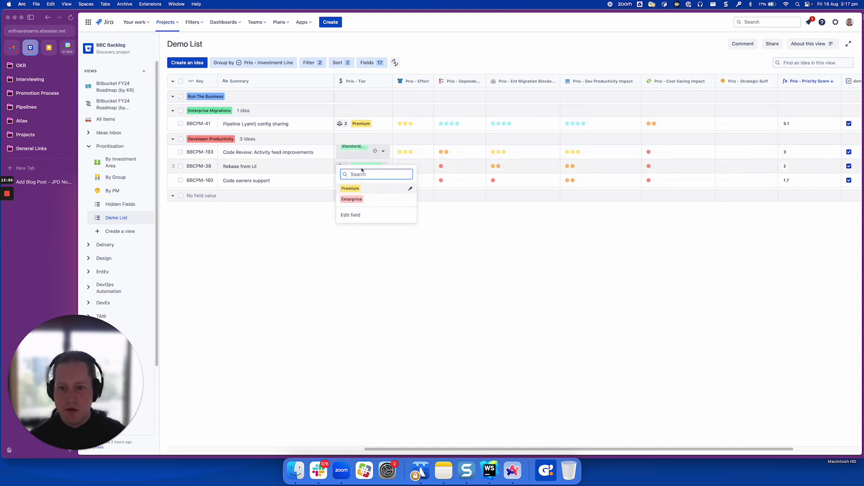
{"action": "left_click", "coordinate": [443, 286]}
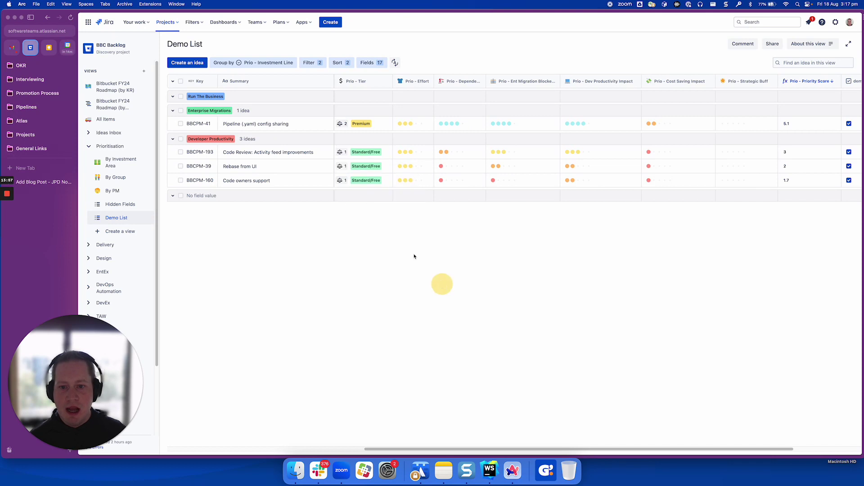
{"action": "left_click", "coordinate": [364, 156]}
{"action": "left_click", "coordinate": [479, 299]}
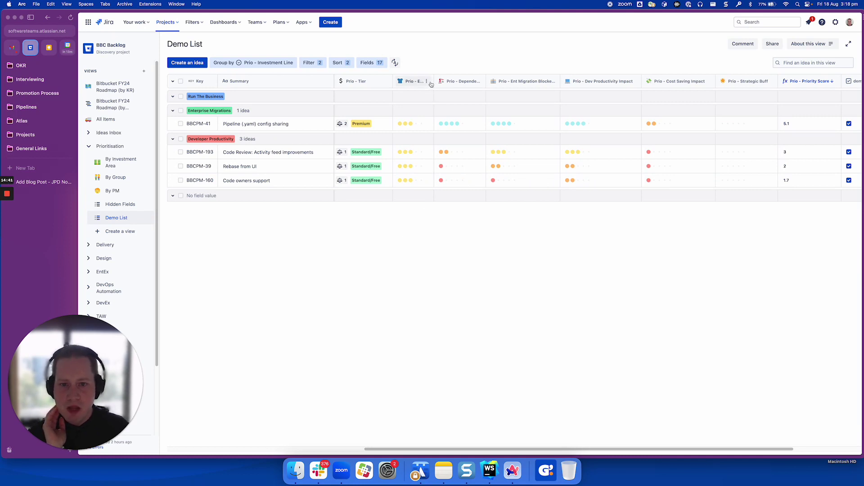
{"action": "mouse_move", "coordinate": [411, 82]}
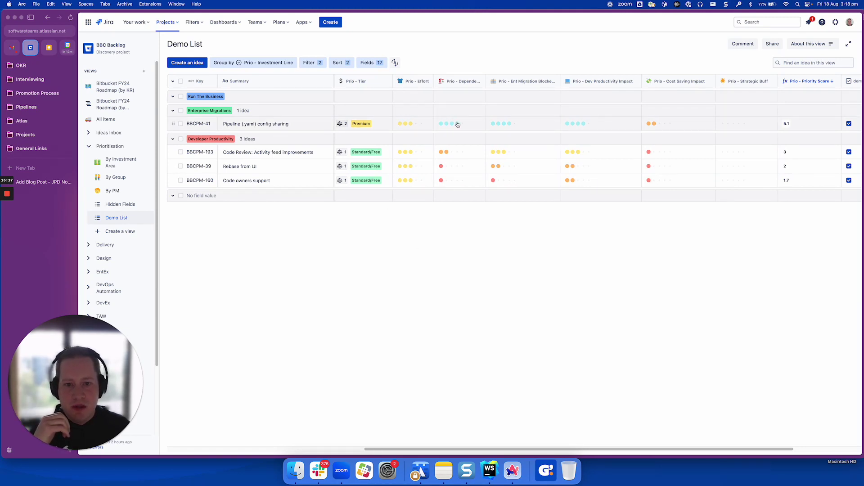
Review the Prio - Tier column's options and the tier choices for BBCPM-41 and BBCPM-193, and close them.
{"action": "left_click", "coordinate": [364, 81]}
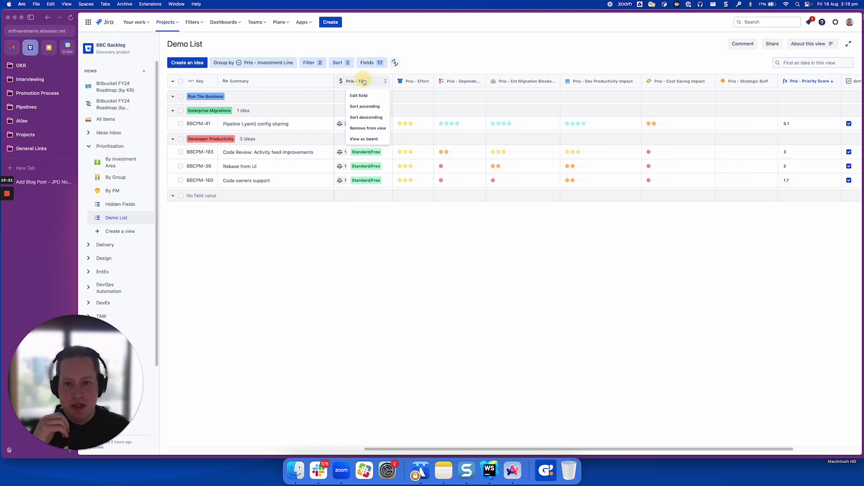
{"action": "left_click", "coordinate": [373, 302]}
{"action": "left_click", "coordinate": [366, 123]}
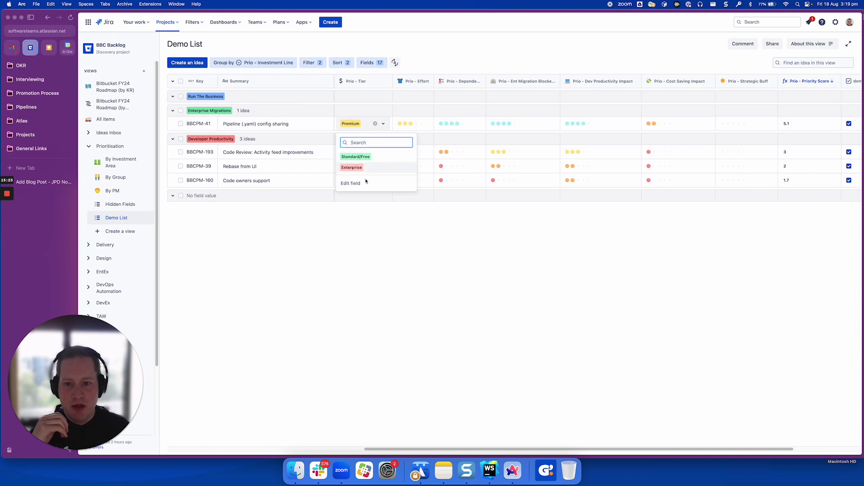
{"action": "left_click", "coordinate": [430, 266]}
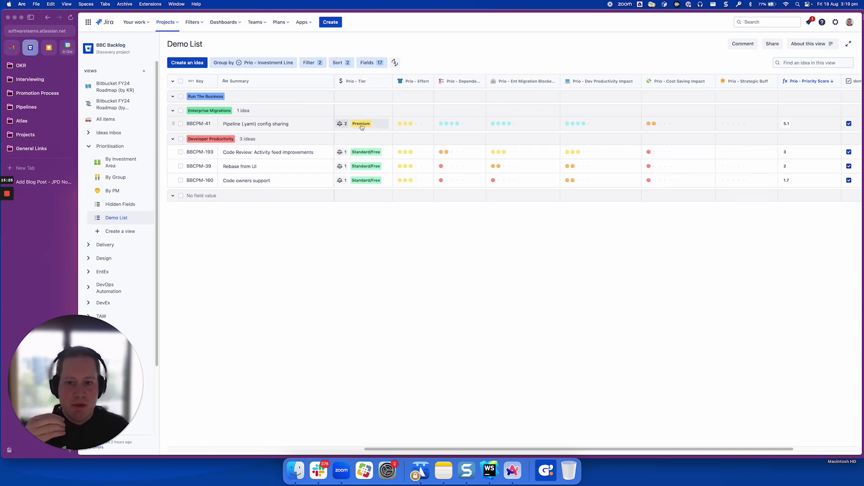
{"action": "left_click", "coordinate": [416, 124]}
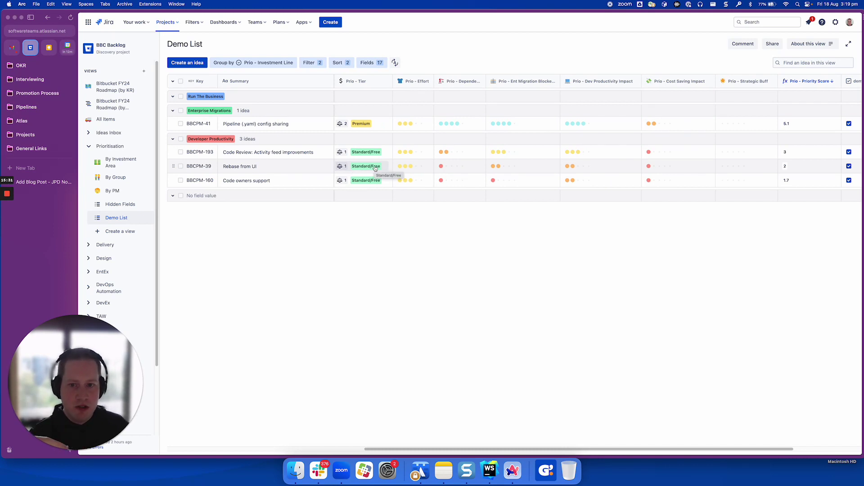
{"action": "left_click", "coordinate": [376, 125]}
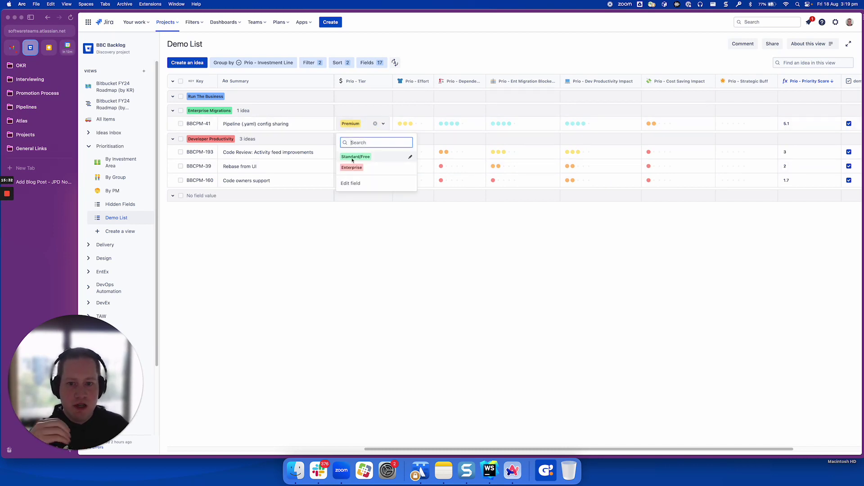
{"action": "left_click", "coordinate": [387, 248]}
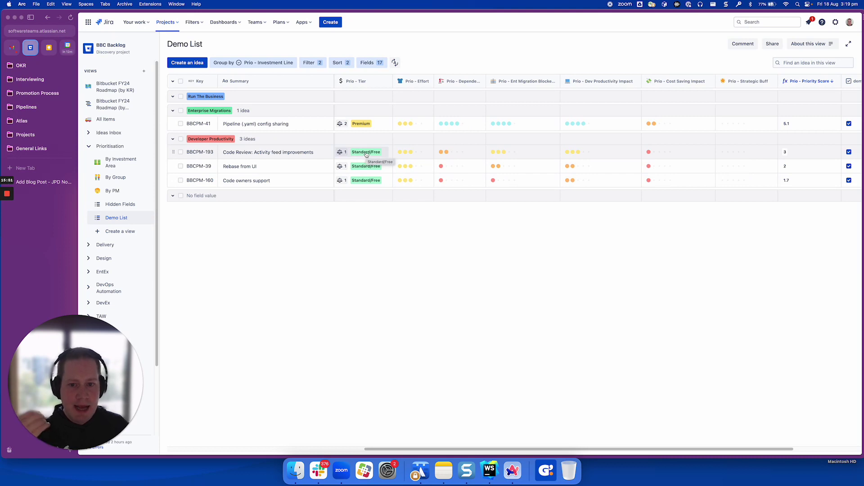
{"action": "left_click", "coordinate": [379, 125]}
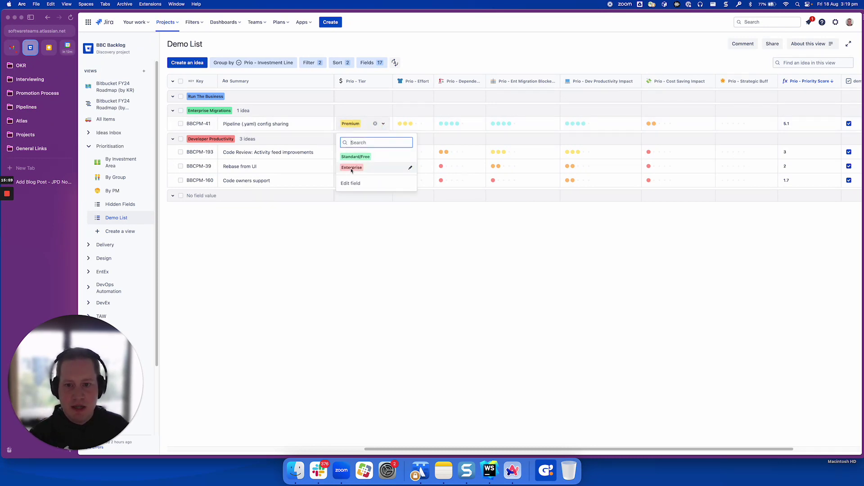
{"action": "left_click", "coordinate": [390, 262]}
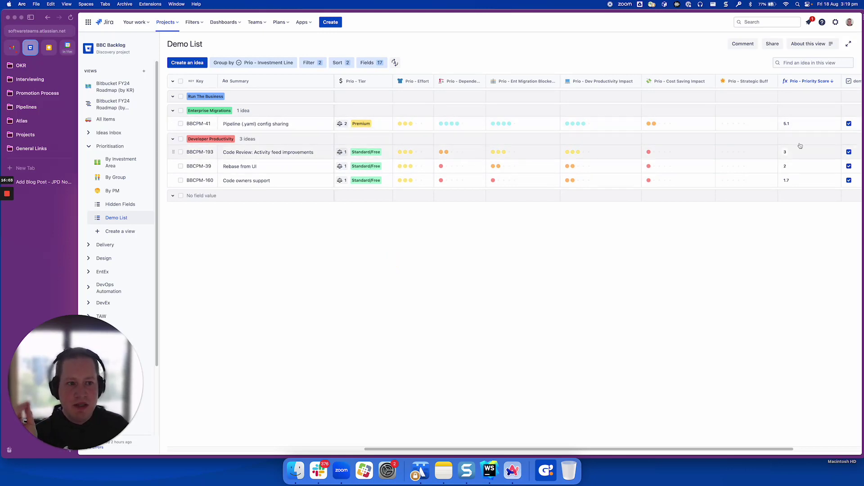
{"action": "mouse_move", "coordinate": [354, 82]}
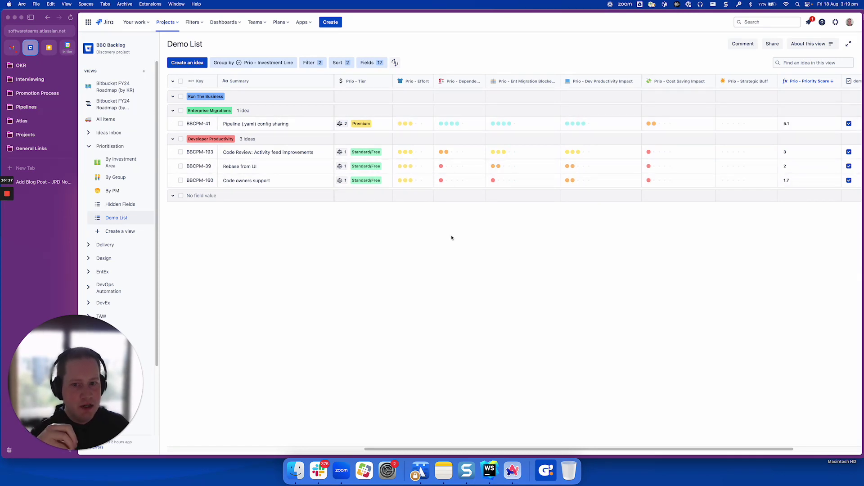
{"action": "left_click", "coordinate": [365, 155]}
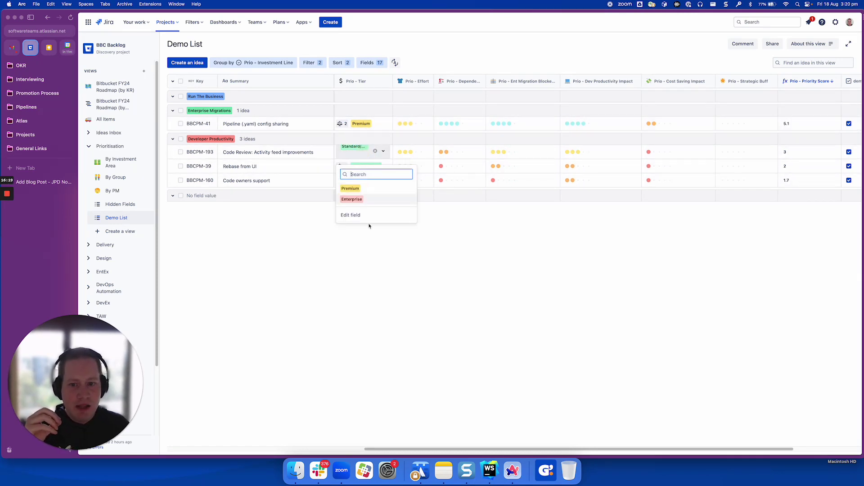
{"action": "left_click", "coordinate": [372, 284]}
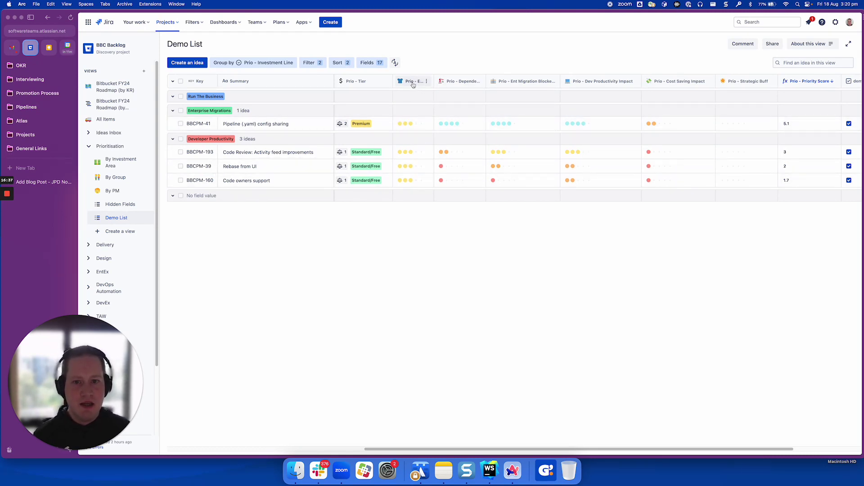
Read the field descriptions for Prio - Effort and the Prio dependency rating.
{"action": "mouse_move", "coordinate": [411, 85]}
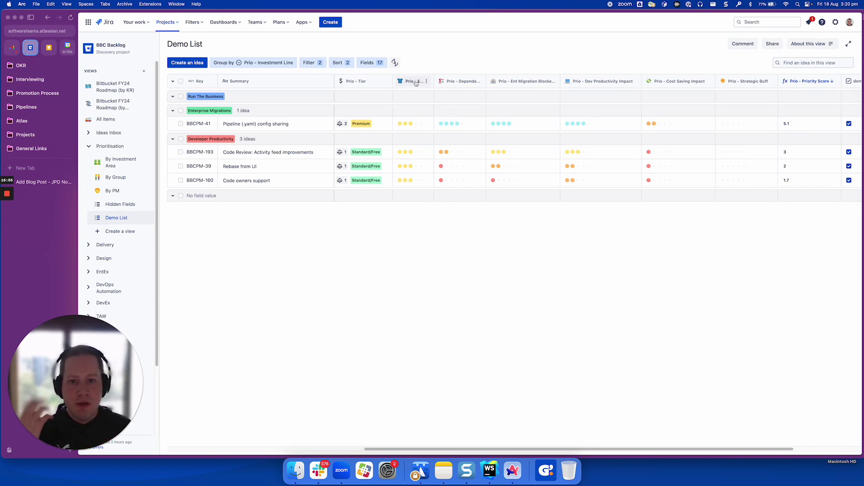
{"action": "mouse_move", "coordinate": [415, 83]}
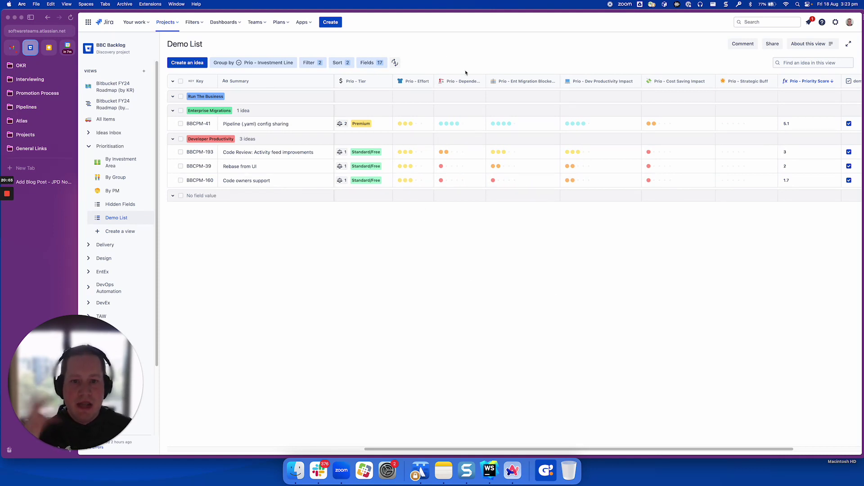
{"action": "mouse_move", "coordinate": [461, 83]}
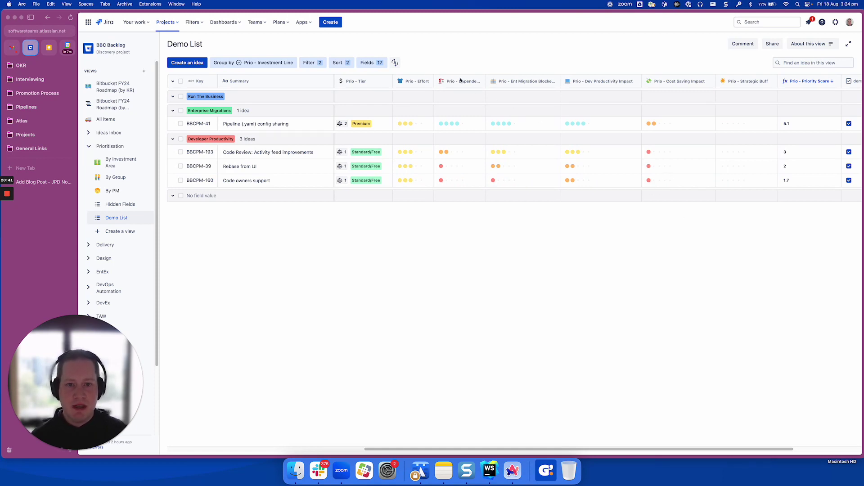
{"action": "mouse_move", "coordinate": [460, 81]}
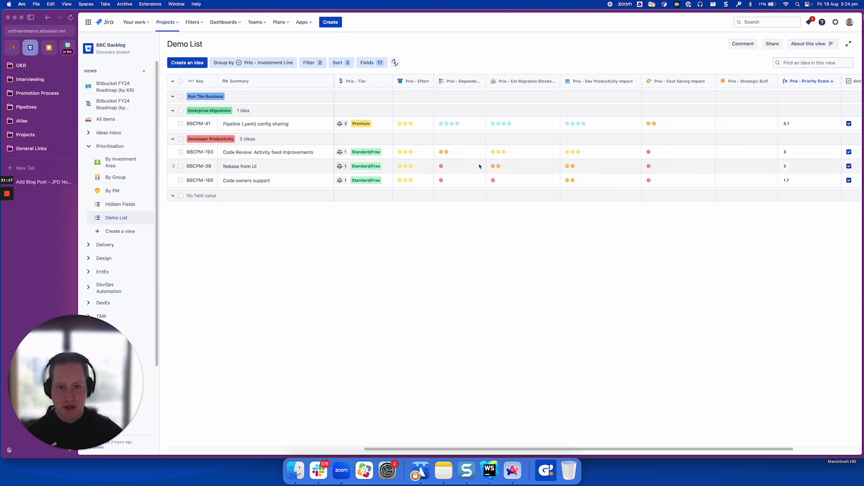
Read the rating scale descriptions of Prio - Ent Migration Blockers, Prio - Dev Productivity Impact and Prio - Cost Saving Impact.
{"action": "mouse_move", "coordinate": [529, 82]}
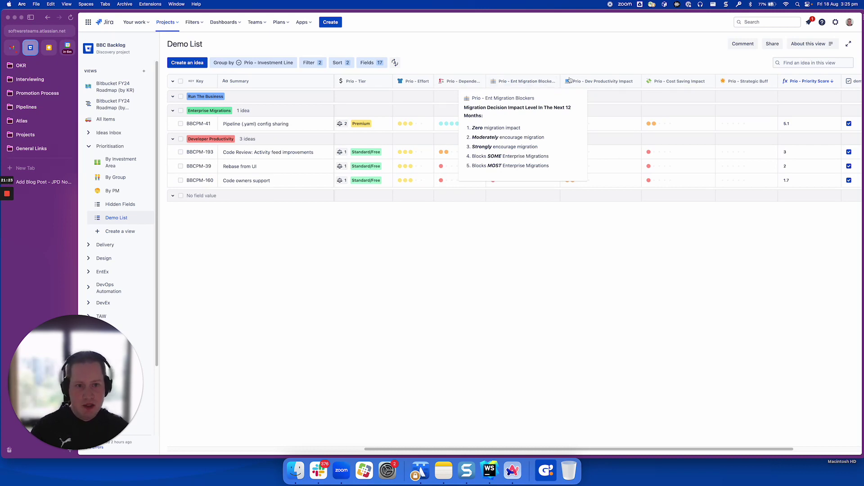
{"action": "mouse_move", "coordinate": [569, 82]}
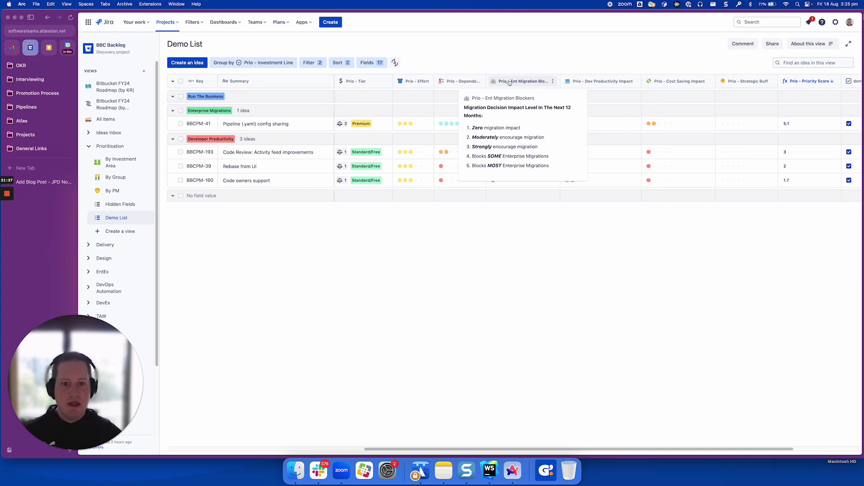
{"action": "mouse_move", "coordinate": [603, 85]}
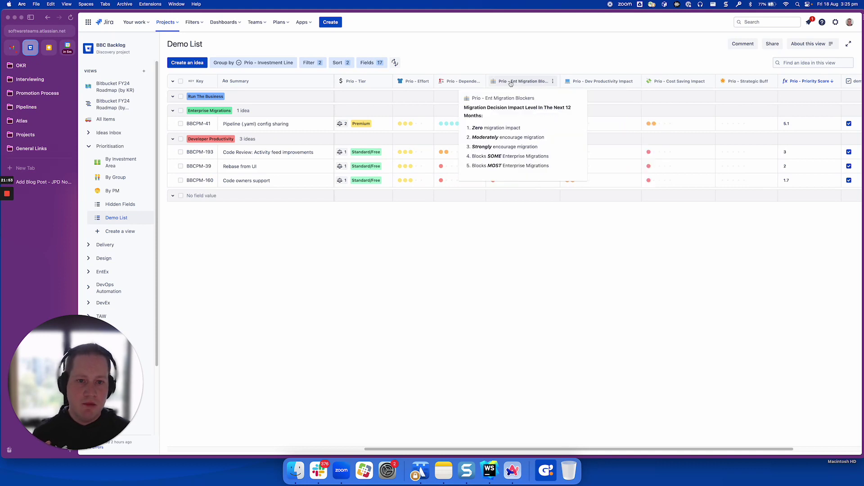
{"action": "mouse_move", "coordinate": [498, 164]}
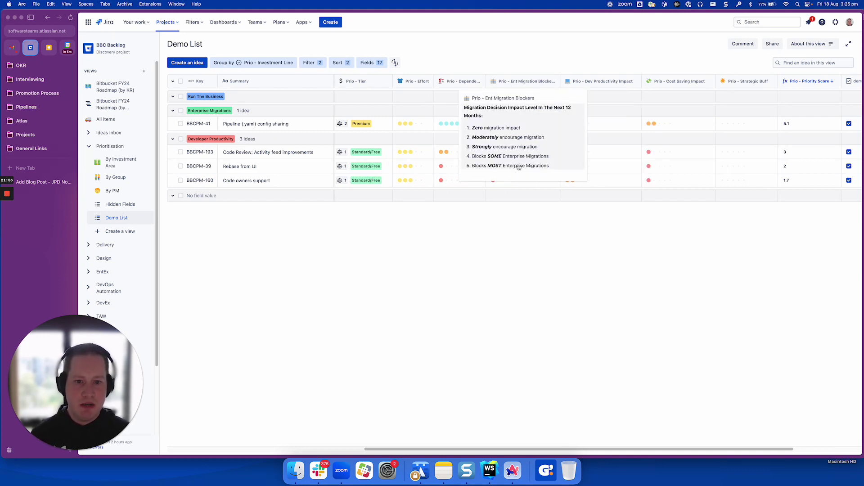
{"action": "mouse_move", "coordinate": [595, 151]}
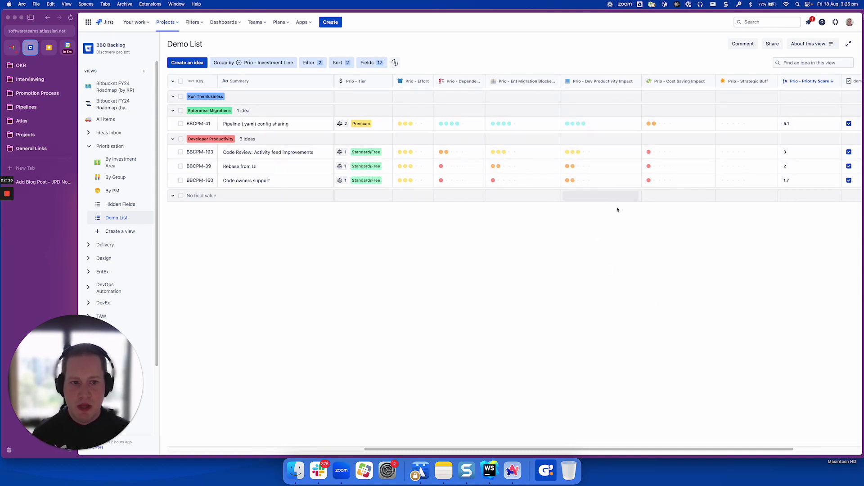
{"action": "mouse_move", "coordinate": [690, 79]}
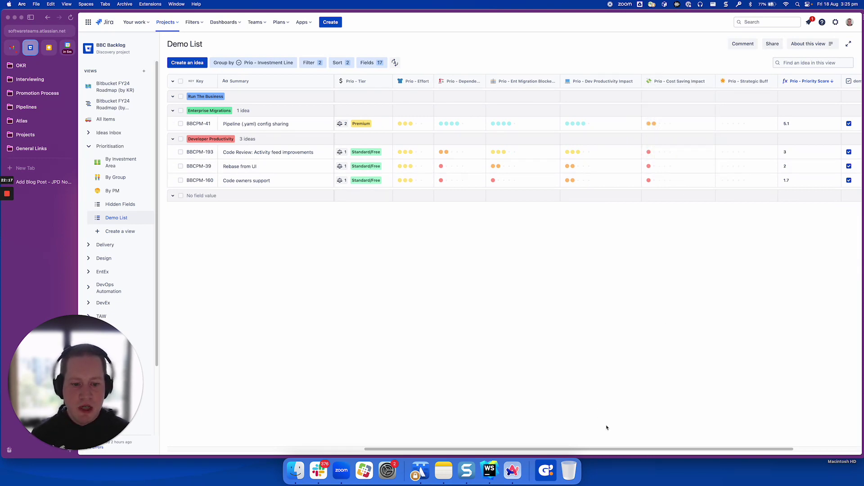
Review the Prio - Priority Score column's options, close them, and read the Prio - Strategic Buff description.
{"action": "left_click_drag", "start_coordinate": [632, 449], "coordinate": [676, 449]}
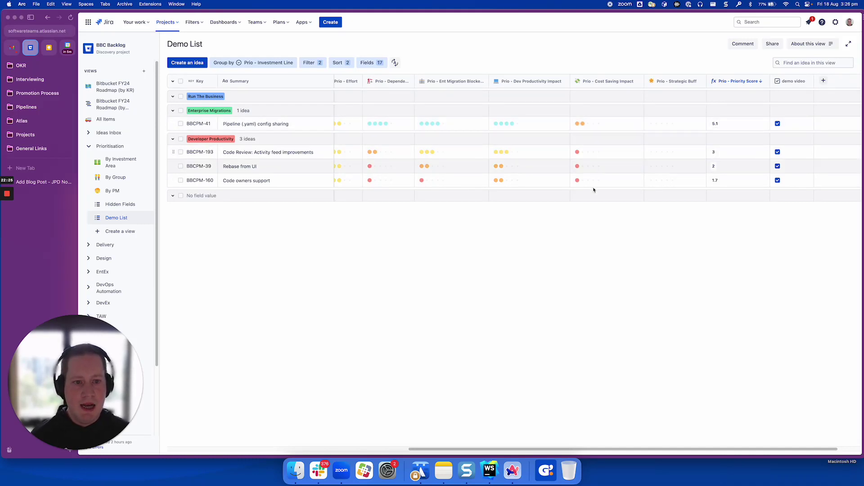
{"action": "scroll", "coordinate": [830, 442], "scroll_direction": "right", "scroll_amount": 4}
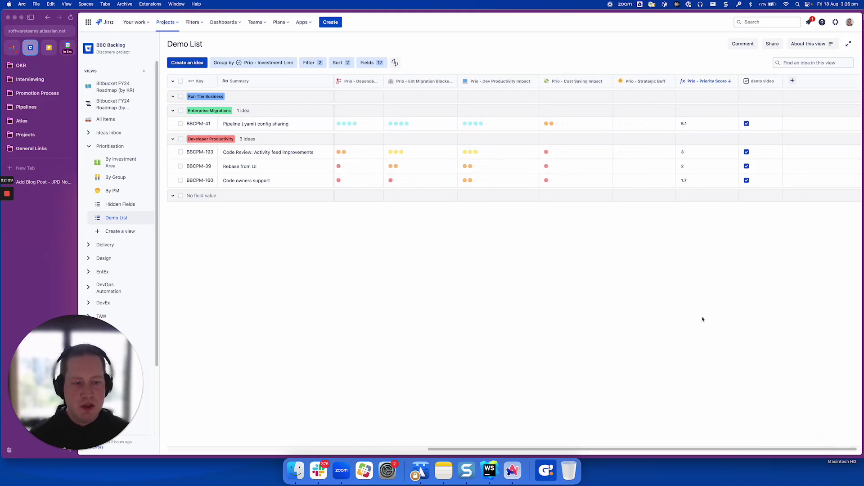
{"action": "left_click", "coordinate": [713, 82]}
{"action": "left_click", "coordinate": [705, 303]}
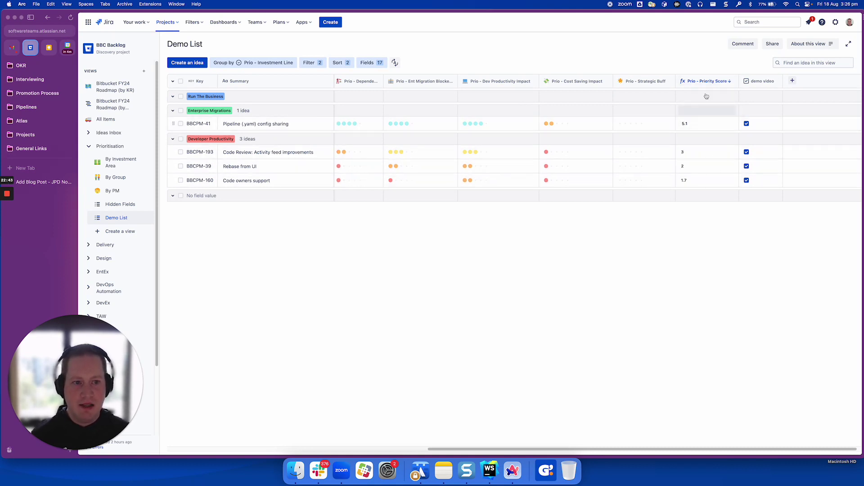
{"action": "mouse_move", "coordinate": [649, 83]}
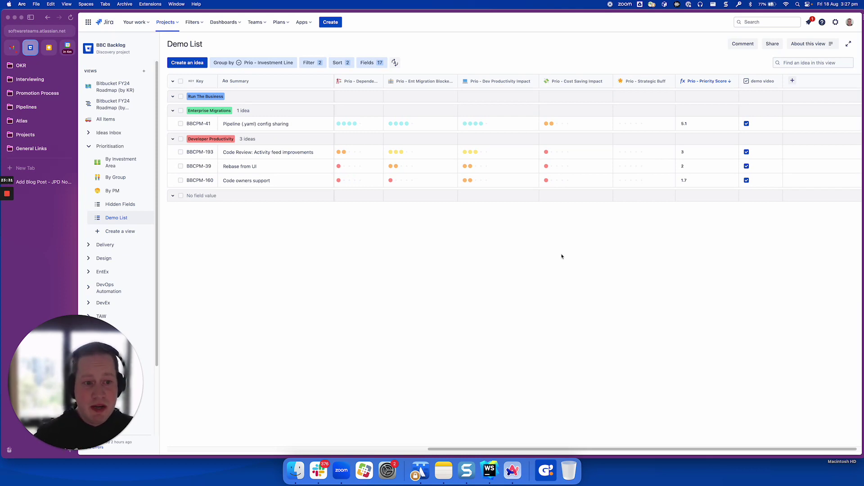
{"action": "mouse_move", "coordinate": [651, 83]}
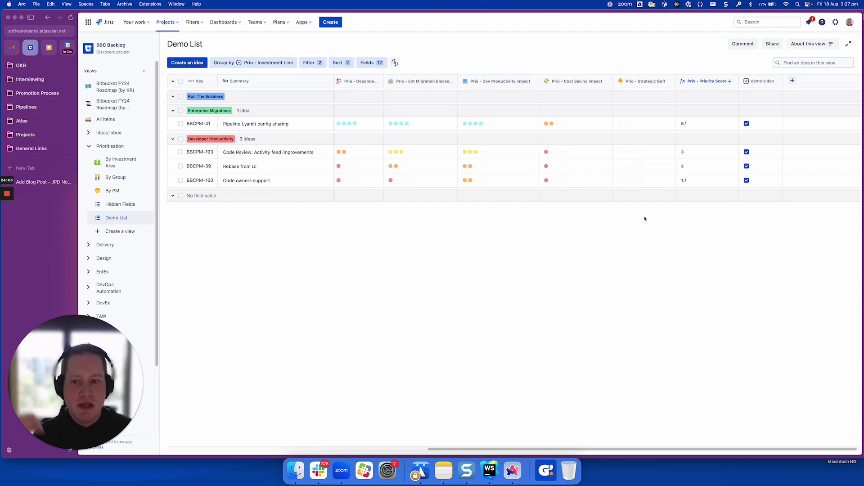
Rate the Prio - Strategic Buff of BBCPM-160 (Code owners support) at 3, and change the rating to 2.
{"action": "left_click", "coordinate": [632, 181]}
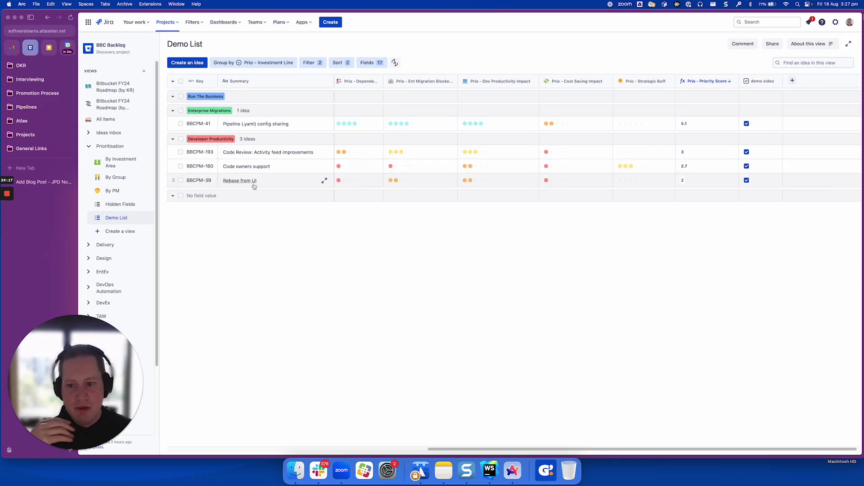
{"action": "left_click", "coordinate": [625, 167]}
{"action": "left_click", "coordinate": [620, 167]}
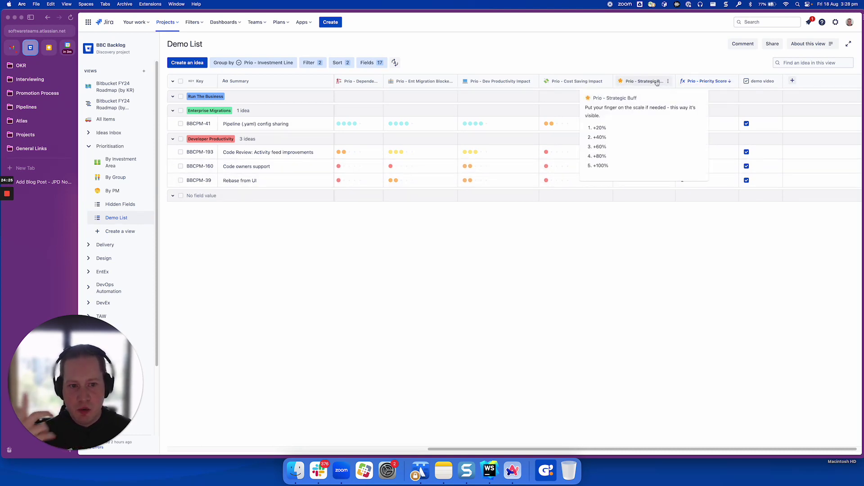
{"action": "left_click", "coordinate": [625, 166]}
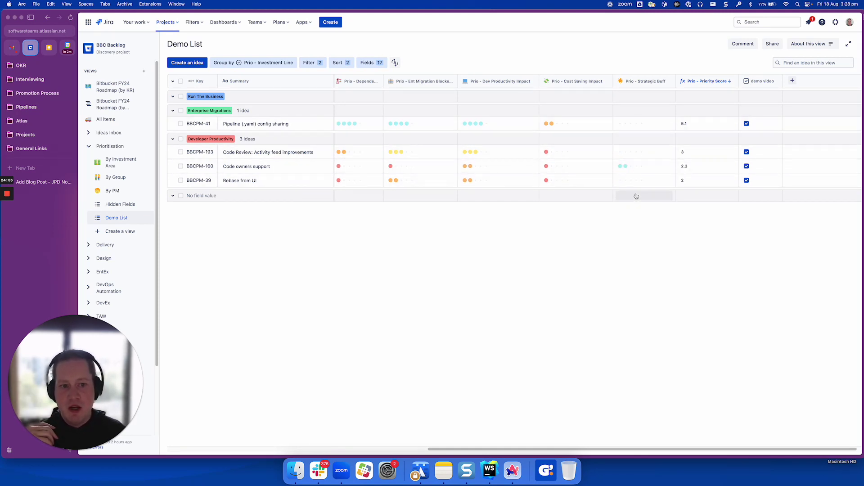
Clear the Prio - Strategic Buff rating of BBCPM-160 (Code owners support).
{"action": "left_click", "coordinate": [621, 168]}
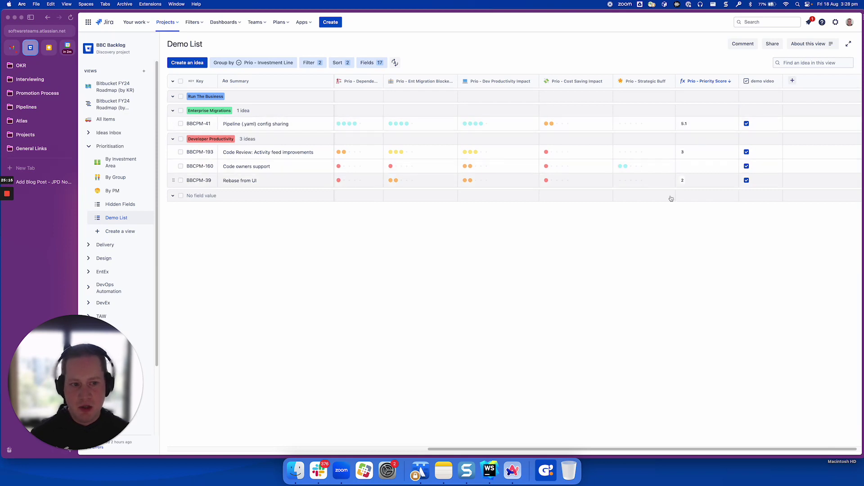
{"action": "left_click", "coordinate": [621, 167]}
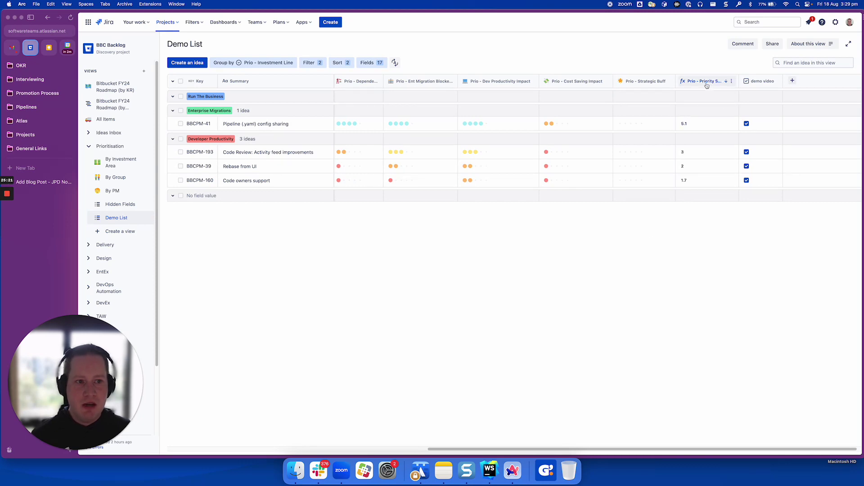
Read the description and expression of the Prio - Priority Score field, and close the details.
{"action": "mouse_move", "coordinate": [706, 85]}
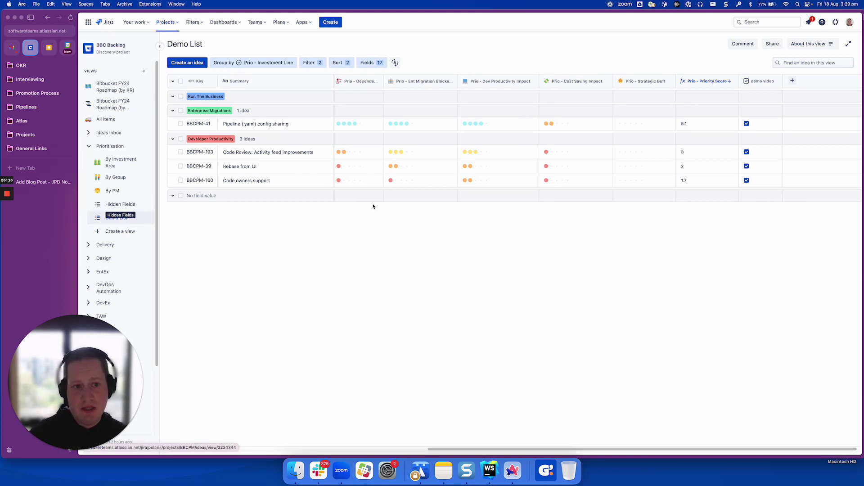
{"action": "left_click", "coordinate": [697, 81]}
{"action": "left_click", "coordinate": [705, 84]}
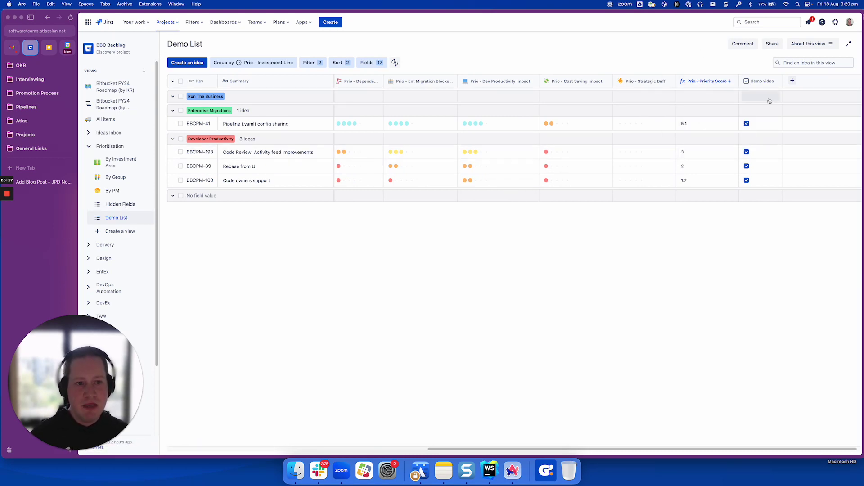
{"action": "left_click", "coordinate": [712, 88]}
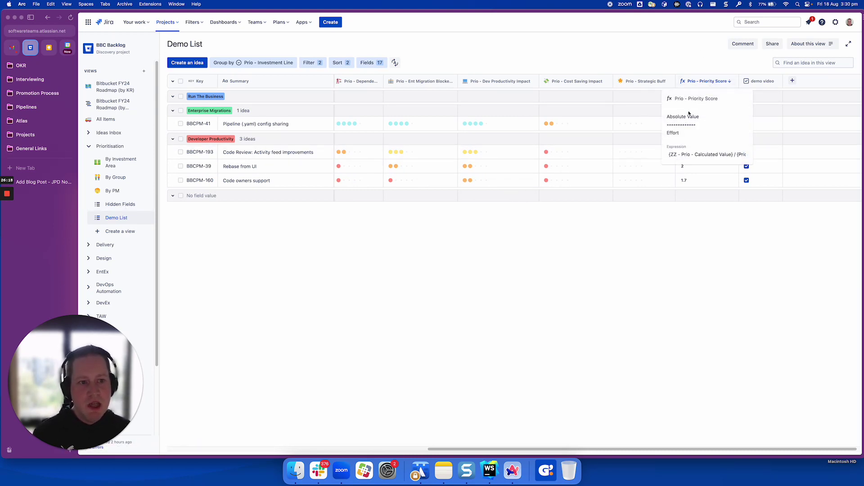
{"action": "left_click", "coordinate": [751, 213]}
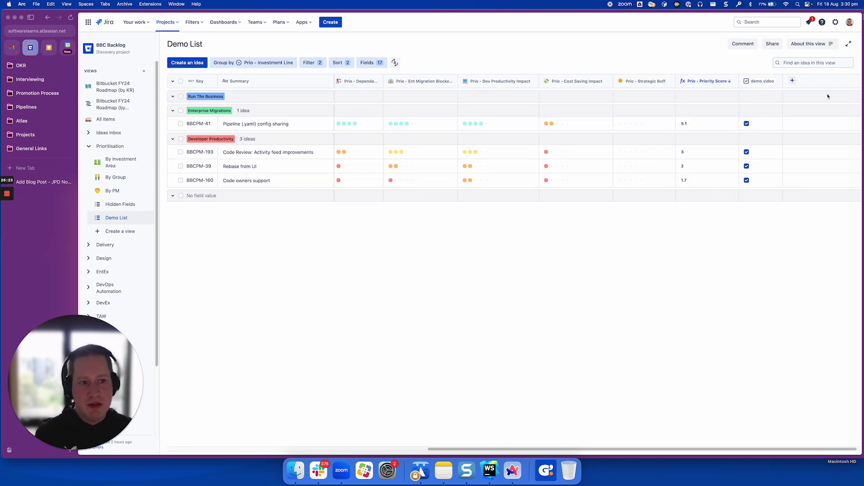
Search the fields that can be added to the list for "zz", and close the search without adding one.
{"action": "left_click", "coordinate": [793, 81]}
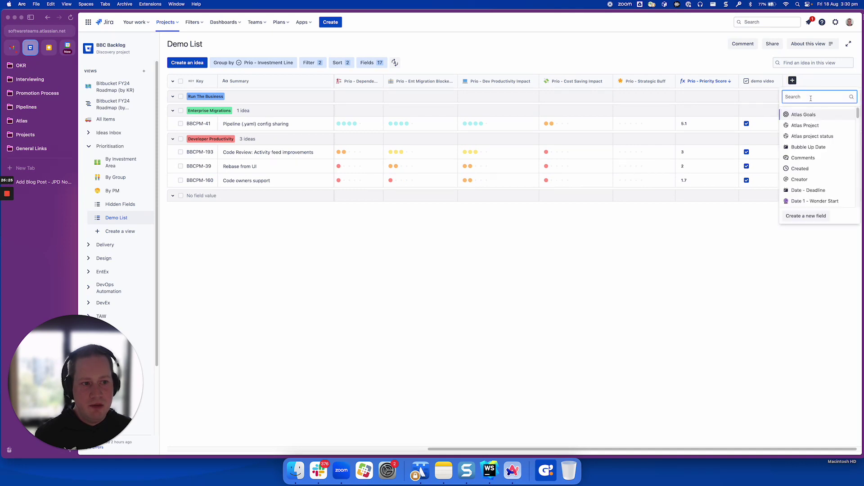
{"action": "type", "text": "zz"}
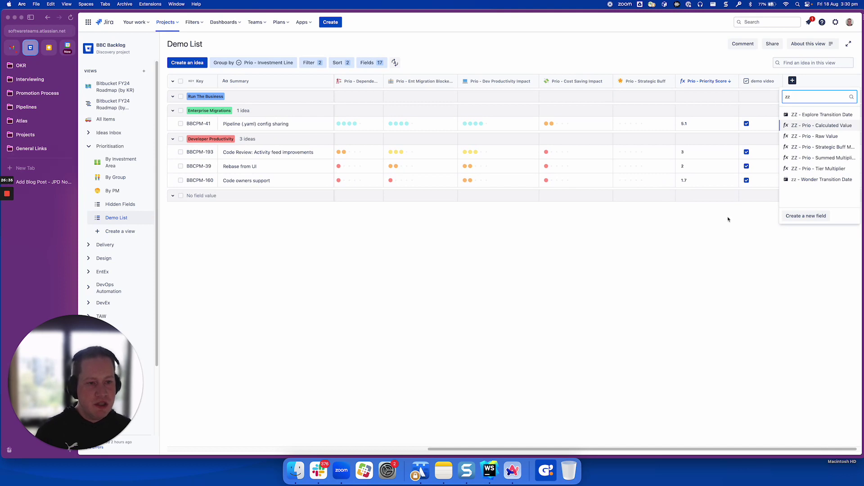
{"action": "left_click", "coordinate": [713, 245]}
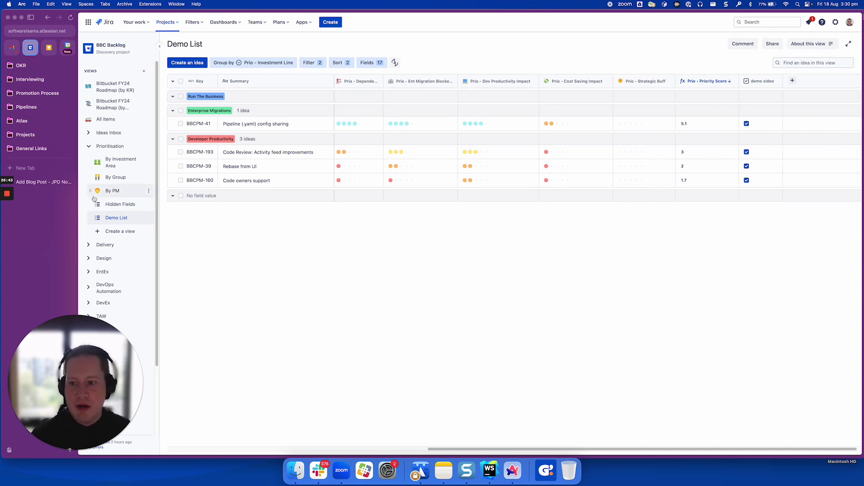
Open the Hidden Fields view, dismiss its description, and examine the ZZ - Prio calculated columns and the ZZ - Prio - Raw Value description.
{"action": "left_click", "coordinate": [118, 205]}
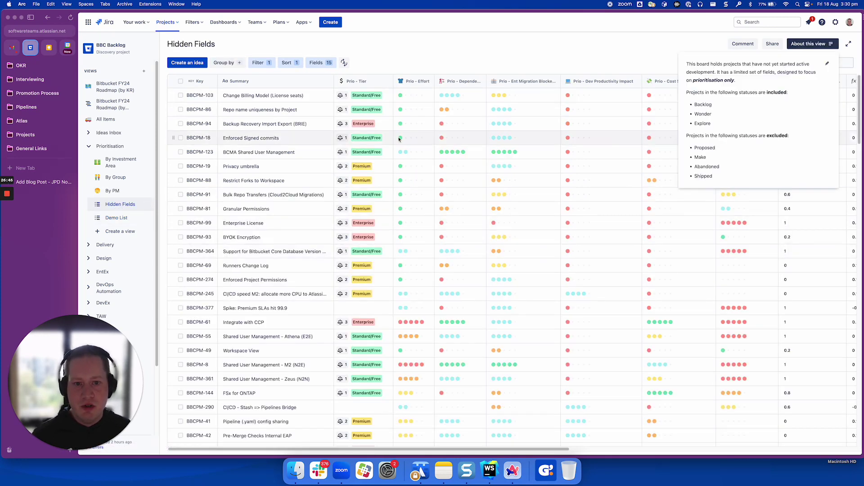
{"action": "left_click", "coordinate": [505, 45]}
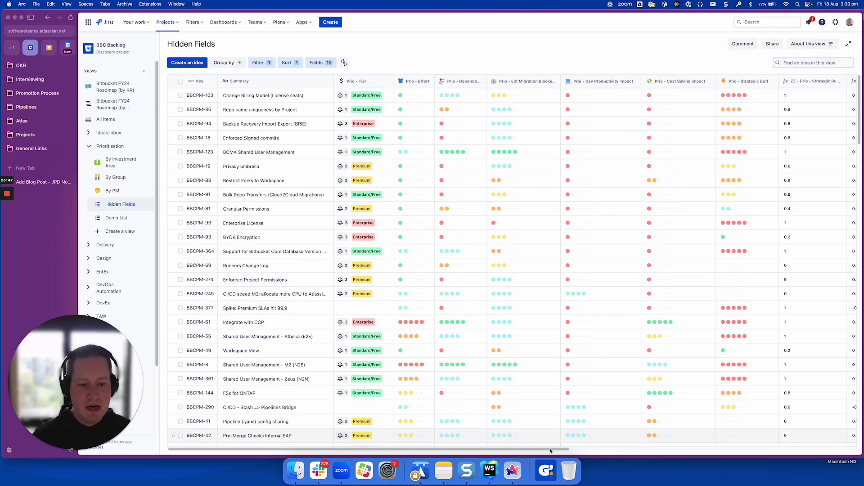
{"action": "left_click_drag", "start_coordinate": [554, 450], "coordinate": [805, 442]}
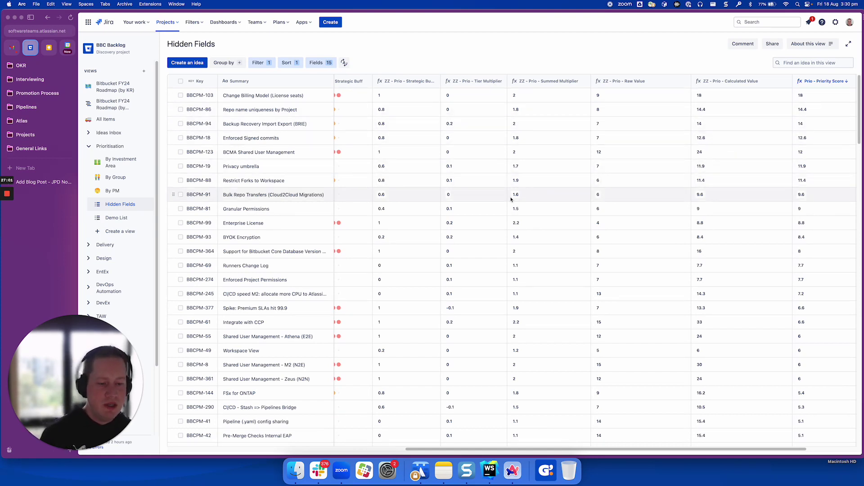
{"action": "mouse_move", "coordinate": [815, 84]}
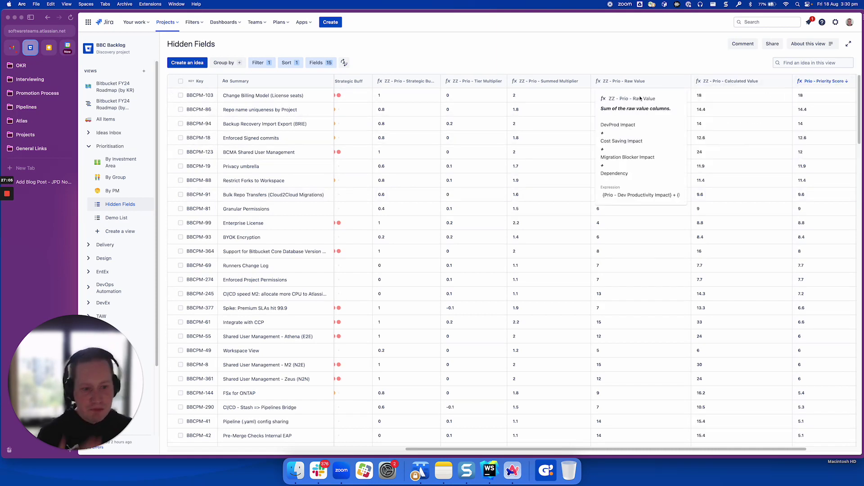
{"action": "mouse_move", "coordinate": [560, 76]}
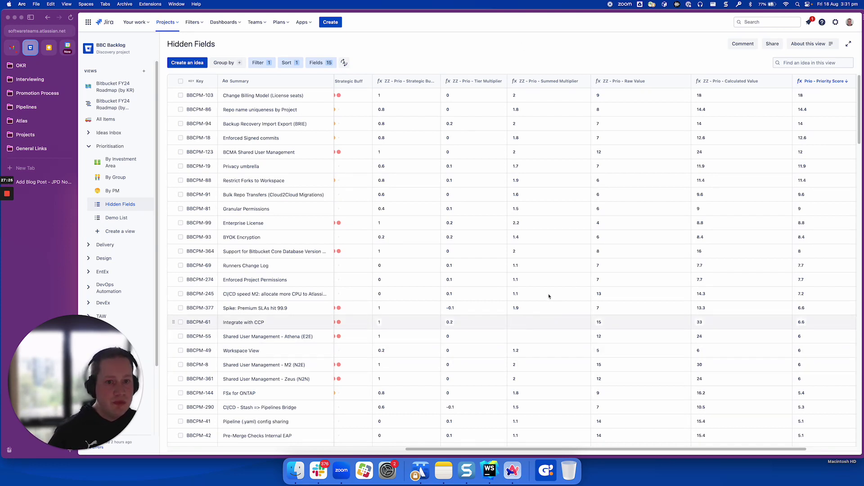
{"action": "left_click_drag", "start_coordinate": [617, 449], "coordinate": [566, 448]}
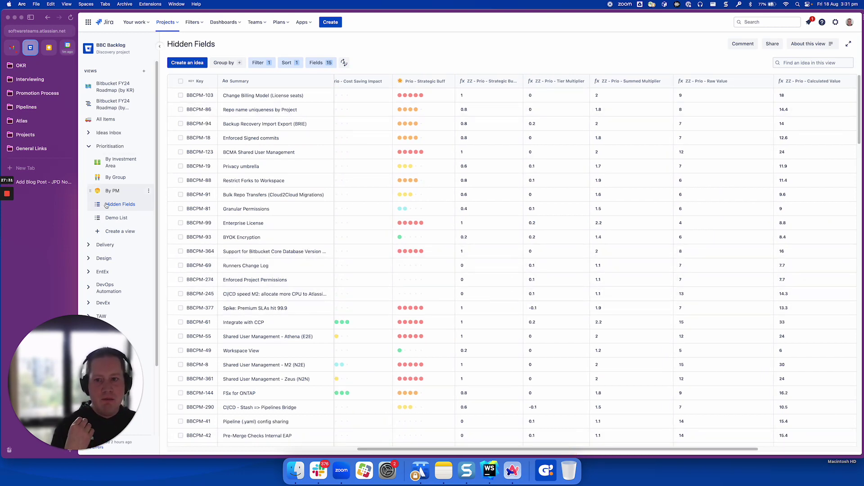
Return to the Demo List view.
{"action": "left_click", "coordinate": [111, 218]}
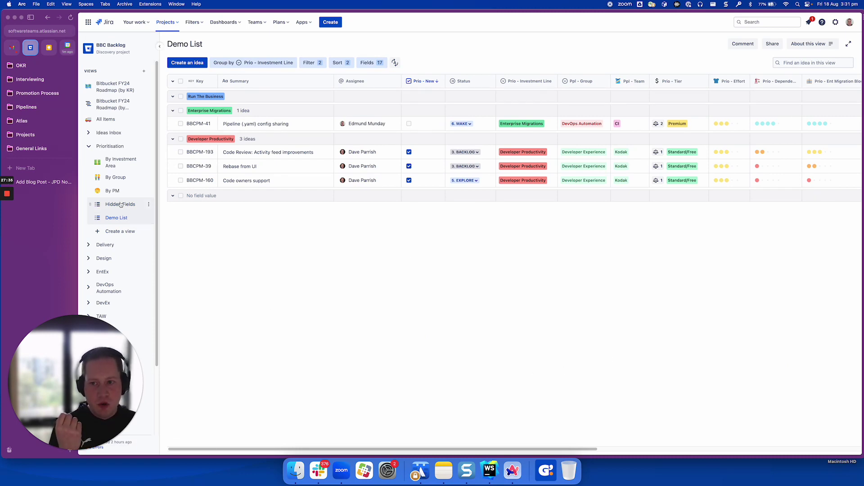
{"action": "mouse_move", "coordinate": [8, 193]}
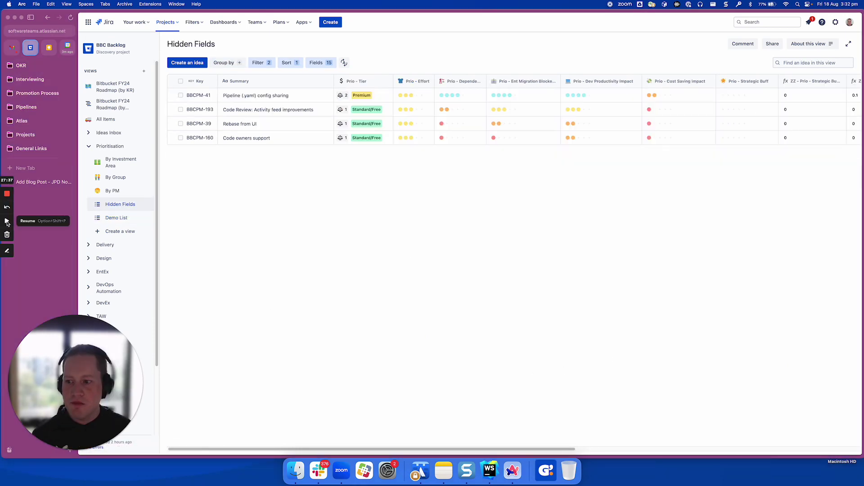
{"action": "left_click", "coordinate": [6, 220]}
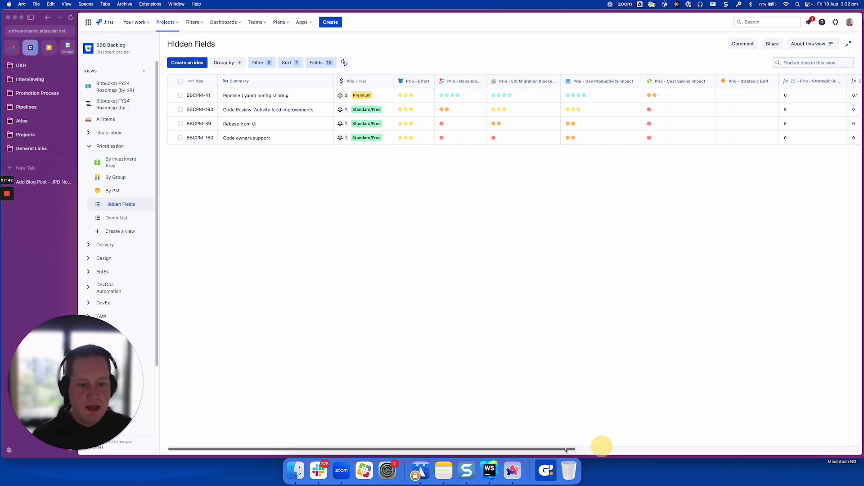
Examine the demo ideas' calculated columns in the Hidden Fields view, and compare them with the Prio - Strategic Buff and Prio - Tier columns.
{"action": "left_click_drag", "start_coordinate": [567, 450], "coordinate": [809, 430]}
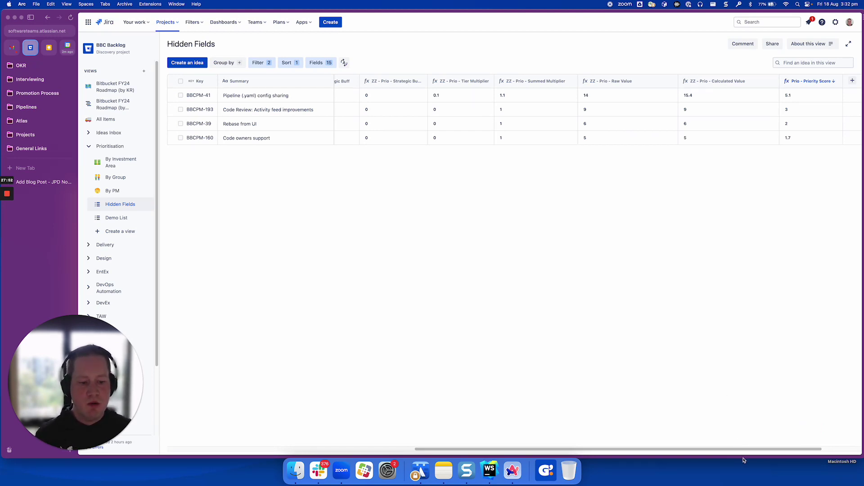
{"action": "left_click_drag", "start_coordinate": [716, 449], "coordinate": [593, 436]}
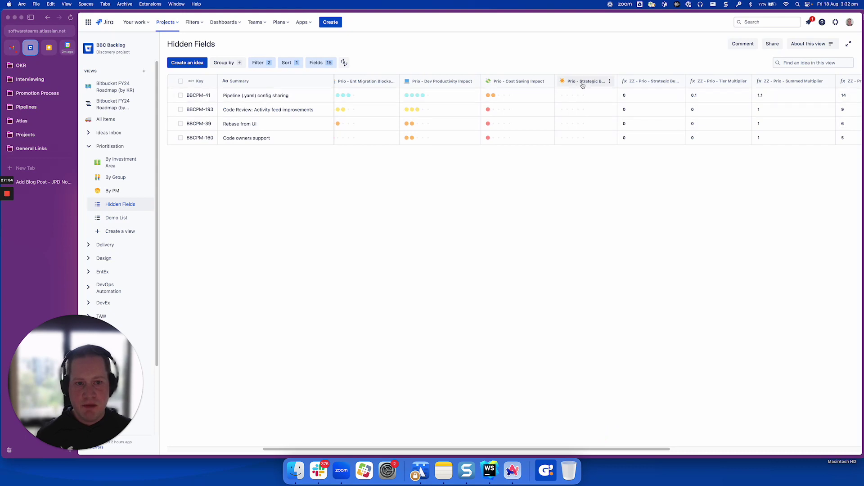
{"action": "mouse_move", "coordinate": [583, 81]}
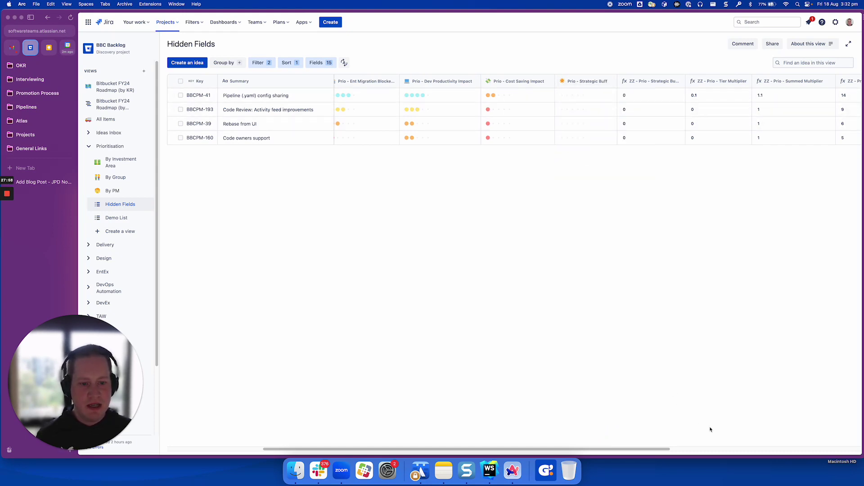
{"action": "left_click_drag", "start_coordinate": [664, 451], "coordinate": [531, 436]}
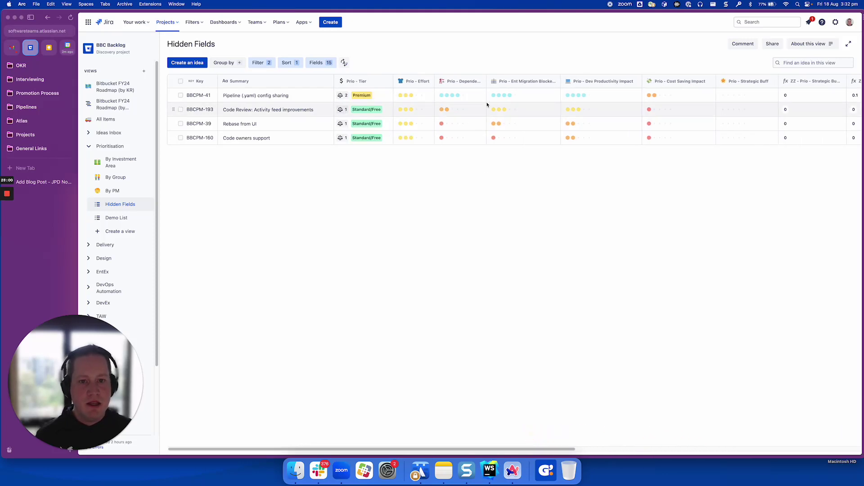
{"action": "mouse_move", "coordinate": [355, 83]}
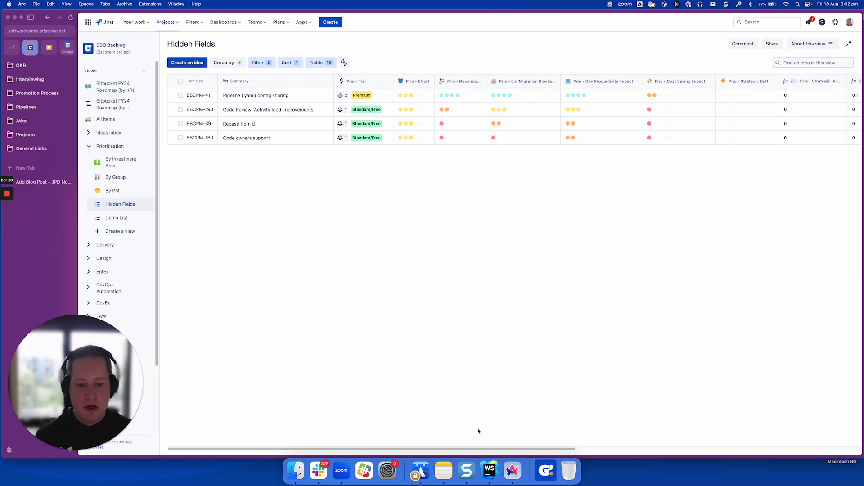
Read the expression of the ZZ - Prio - Strategic Buff Multiplier field and check the adjacent ZZ - Prio - Tier Multiplier column.
{"action": "left_click_drag", "start_coordinate": [491, 449], "coordinate": [701, 429]}
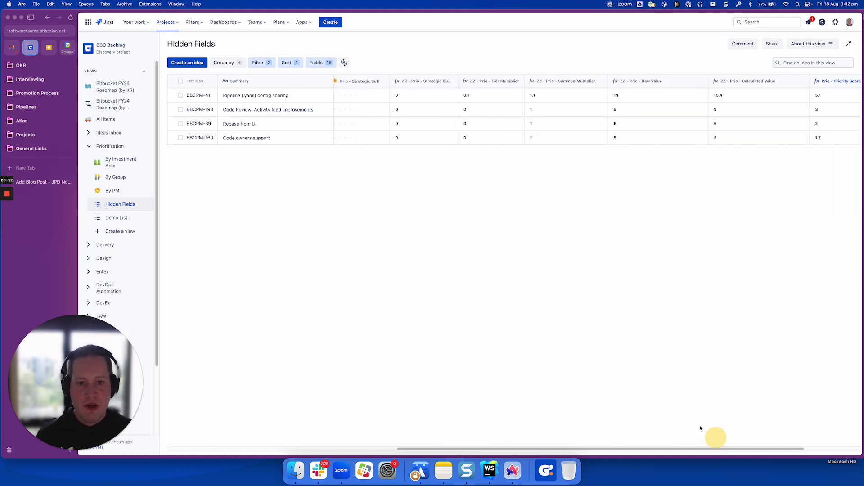
{"action": "mouse_move", "coordinate": [424, 83]}
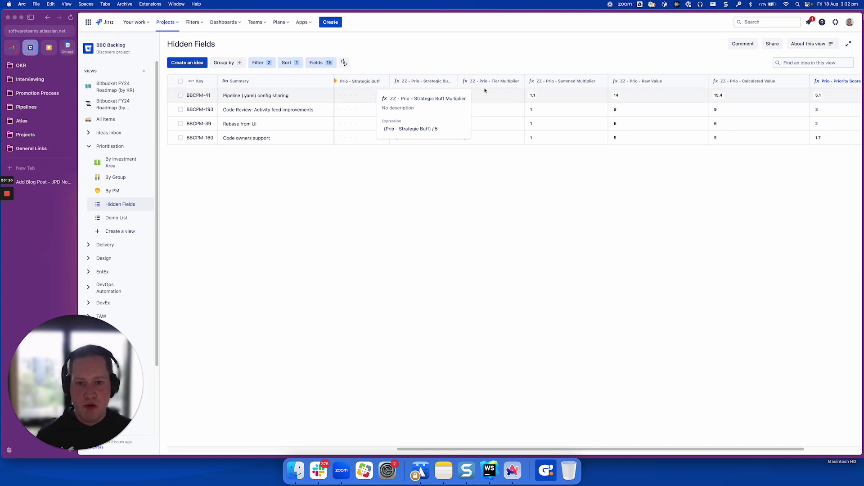
{"action": "mouse_move", "coordinate": [493, 81]}
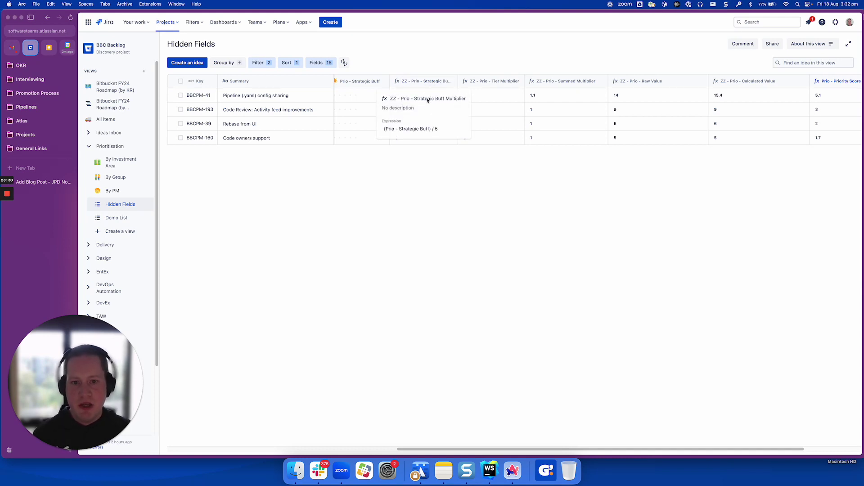
Switch to the JPD Notes blog draft in Confluence and read the strategic-buff-multiplier definition, highlighting its name and "% multiplier".
{"action": "left_click", "coordinate": [42, 182]}
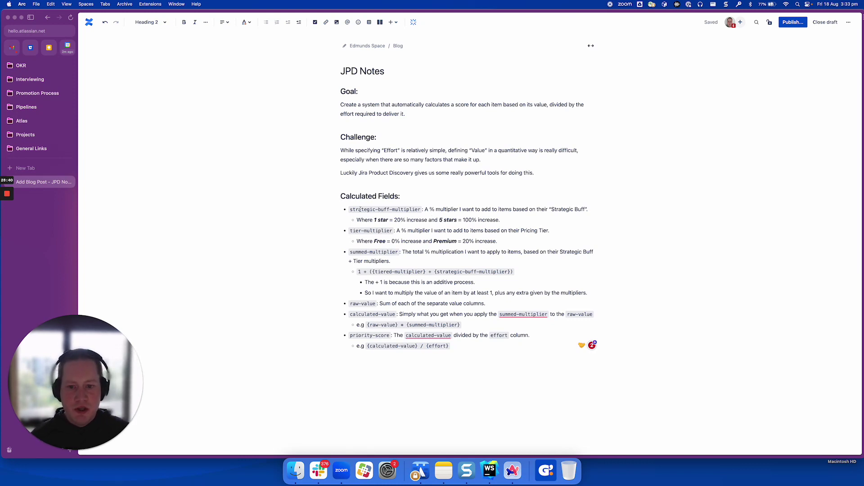
{"action": "left_click_drag", "start_coordinate": [360, 209], "coordinate": [414, 209]}
{"action": "left_click", "coordinate": [407, 210]}
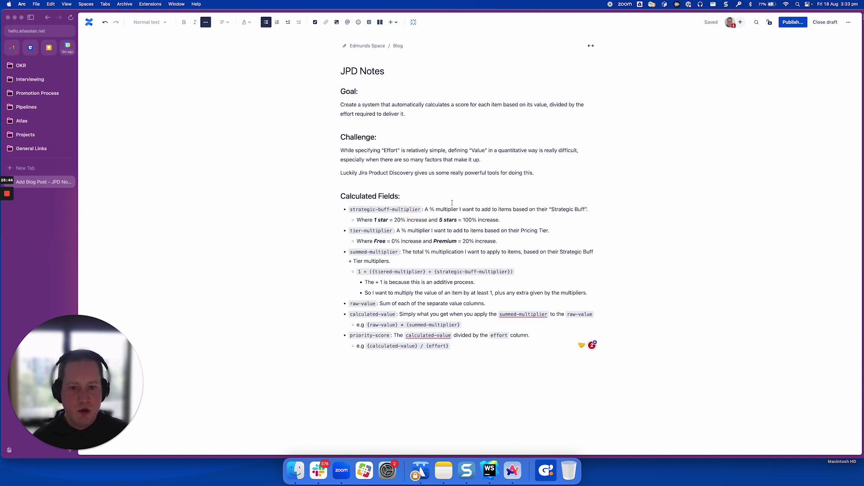
{"action": "left_click_drag", "start_coordinate": [426, 210], "coordinate": [459, 210]}
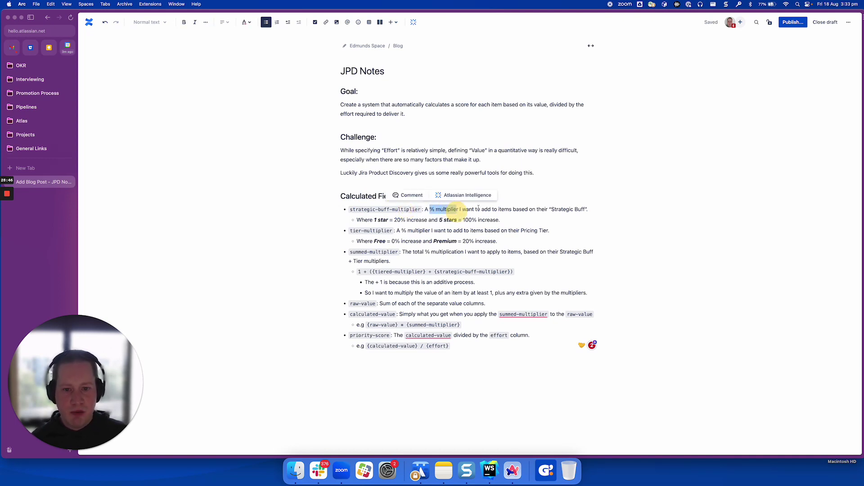
{"action": "left_click", "coordinate": [492, 209]}
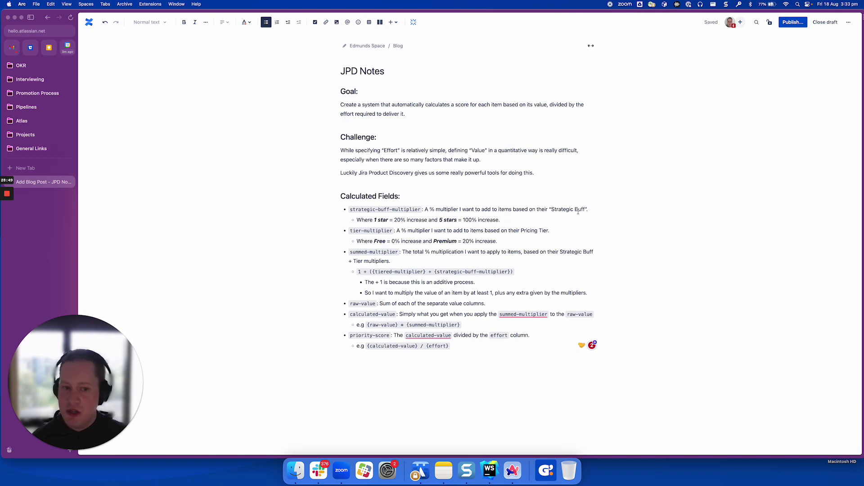
Highlight the 1 star and 5 stars percentage increases in the notes, and return to the Hidden Fields view in Jira.
{"action": "left_click_drag", "start_coordinate": [374, 219], "coordinate": [388, 219]}
{"action": "double_click", "coordinate": [398, 220]}
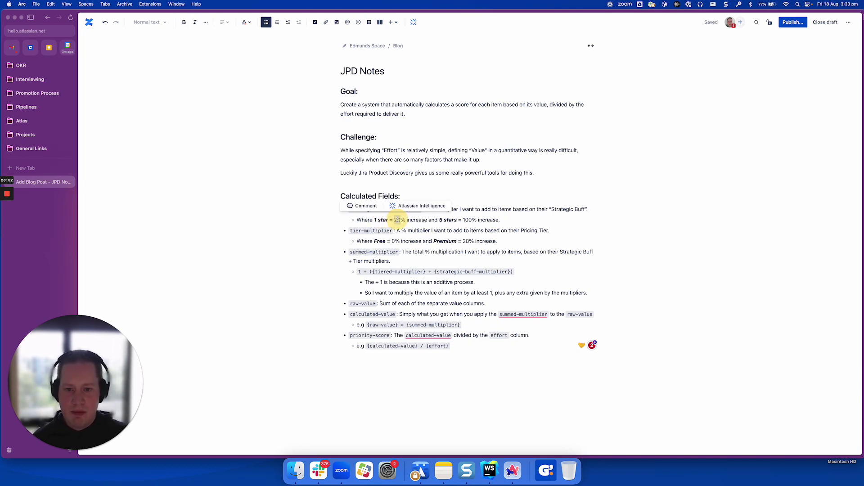
{"action": "double_click", "coordinate": [450, 221]}
{"action": "double_click", "coordinate": [469, 221]}
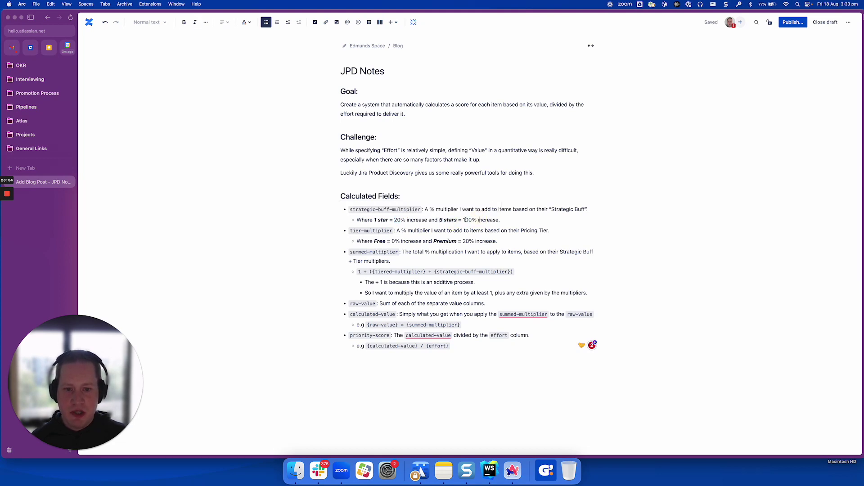
{"action": "left_click", "coordinate": [477, 220]}
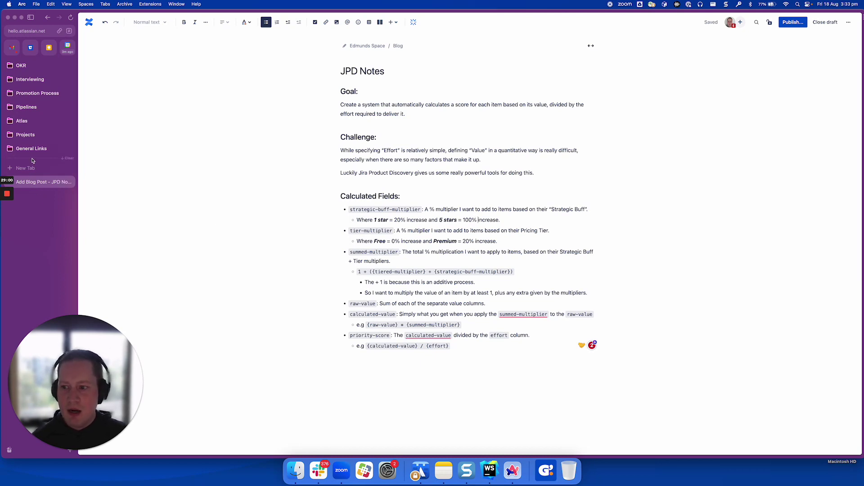
{"action": "left_click", "coordinate": [31, 50]}
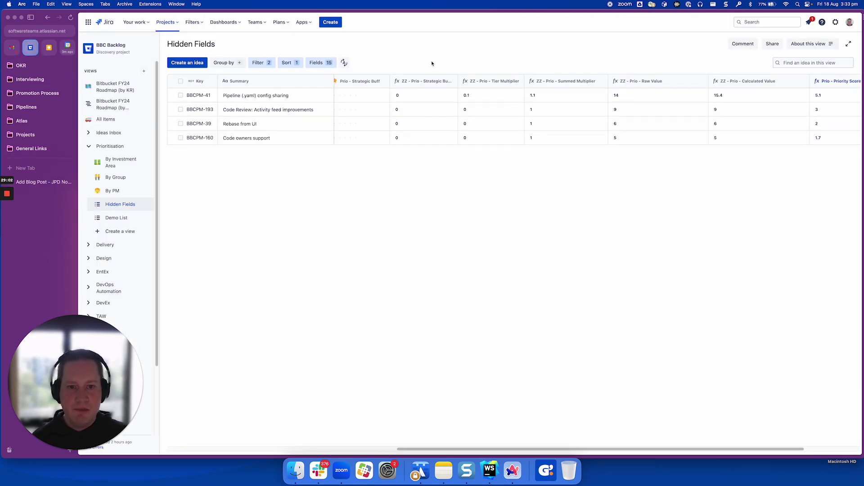
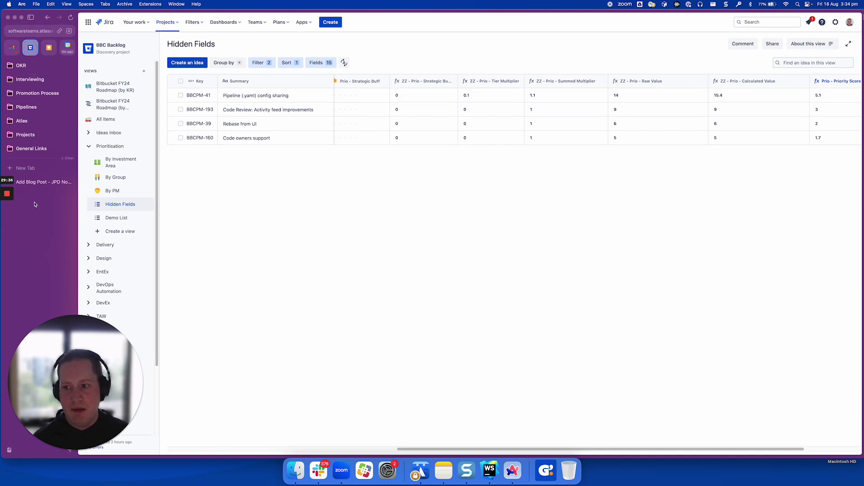
Read the tier-multiplier definition in the JPD Notes draft in Confluence, and return to the multiplier columns of the Hidden Fields view in Jira.
{"action": "left_click", "coordinate": [40, 182]}
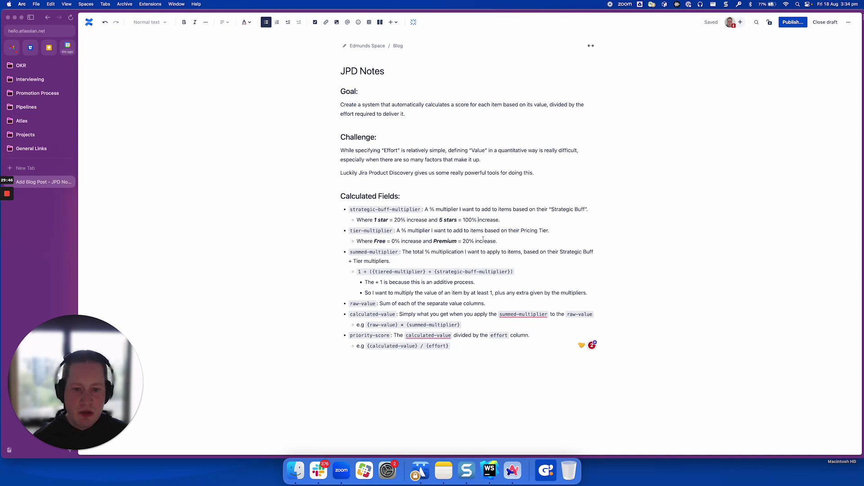
{"action": "left_click", "coordinate": [36, 52]}
{"action": "mouse_move", "coordinate": [502, 85]}
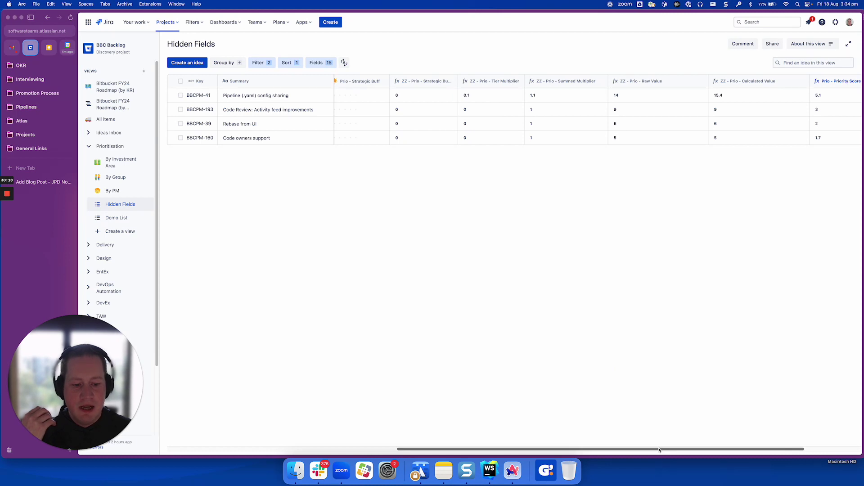
{"action": "scroll", "coordinate": [498, 419], "scroll_direction": "left", "scroll_amount": 3}
{"action": "scroll", "coordinate": [631, 410], "scroll_direction": "right", "scroll_amount": 1}
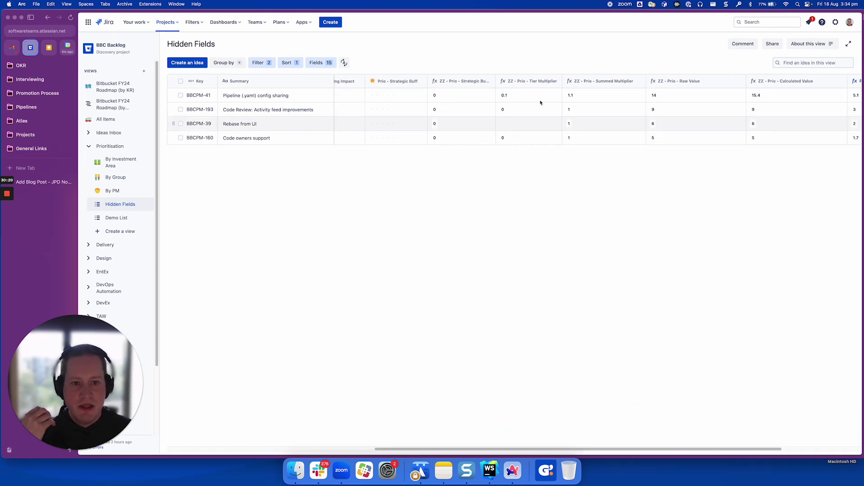
Read the expression of the ZZ - Prio - Tier Multiplier field, highlighting its "- 1" term.
{"action": "mouse_move", "coordinate": [526, 82]}
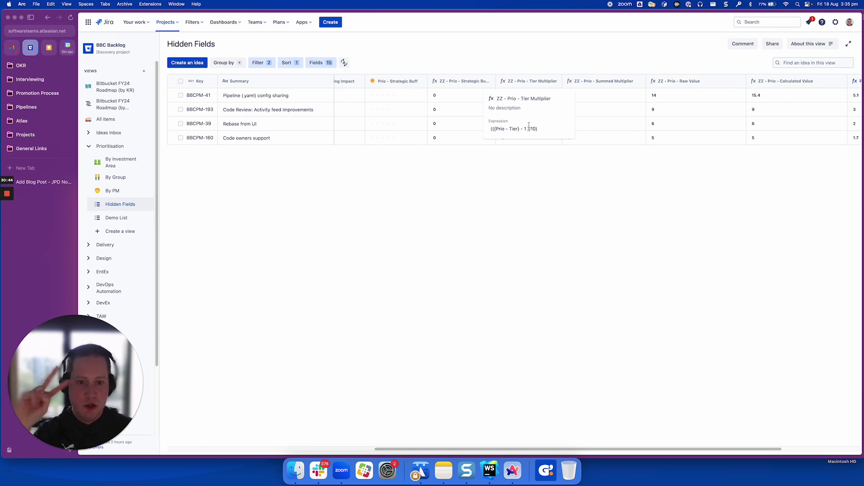
{"action": "left_click_drag", "start_coordinate": [528, 129], "coordinate": [520, 129]}
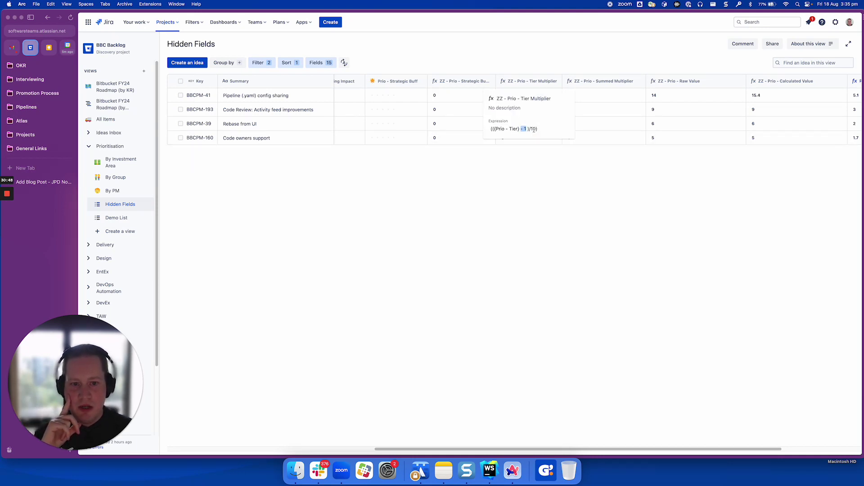
{"action": "left_click", "coordinate": [529, 128]}
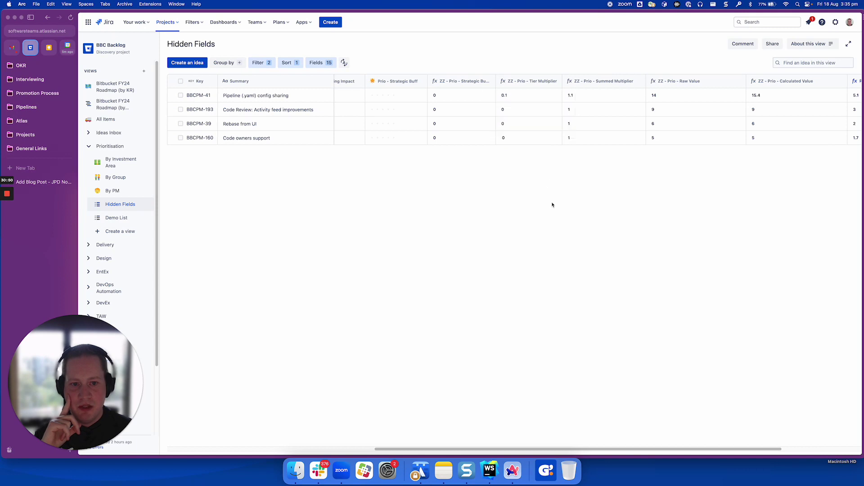
{"action": "mouse_move", "coordinate": [535, 98]}
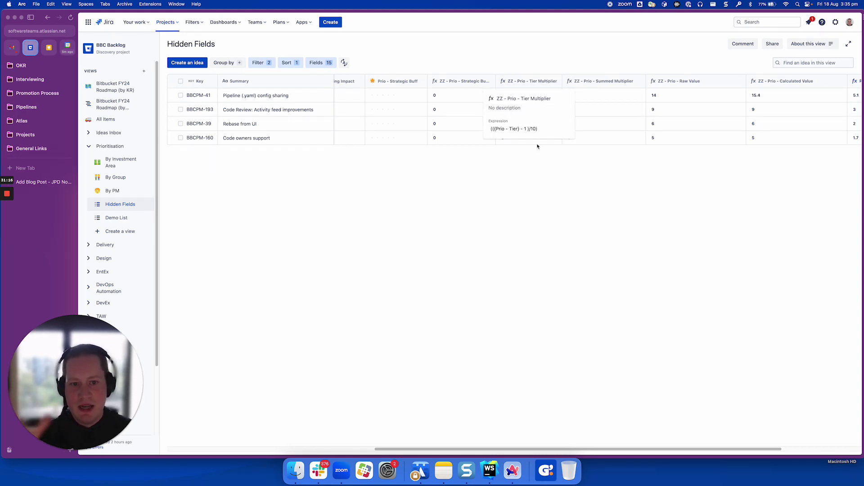
{"action": "left_click", "coordinate": [543, 181]}
{"action": "left_click", "coordinate": [586, 216]}
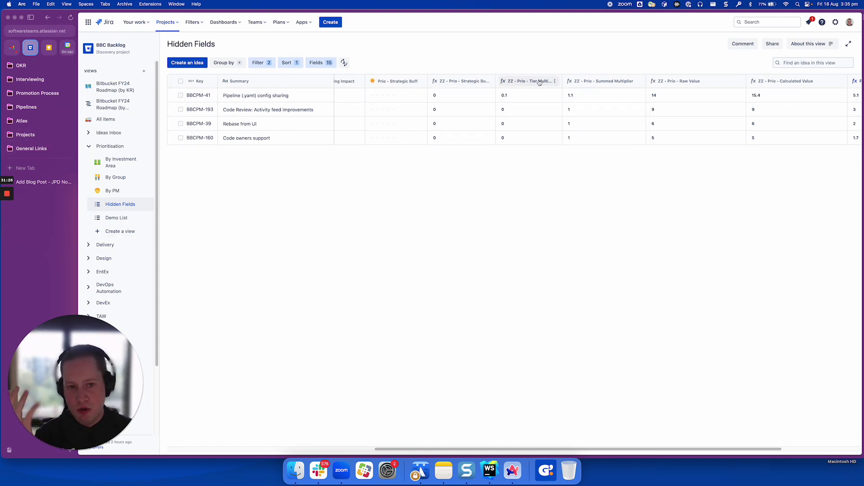
Read the ZZ - Prio - Summed Multiplier description, and highlight the two added multipliers in the summed-multiplier formula in the Confluence JPD Notes draft.
{"action": "mouse_move", "coordinate": [597, 86]}
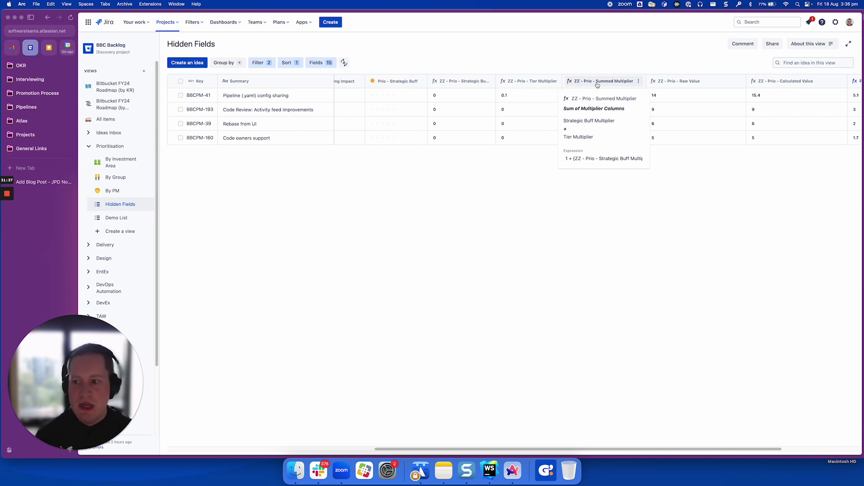
{"action": "left_click", "coordinate": [41, 181]}
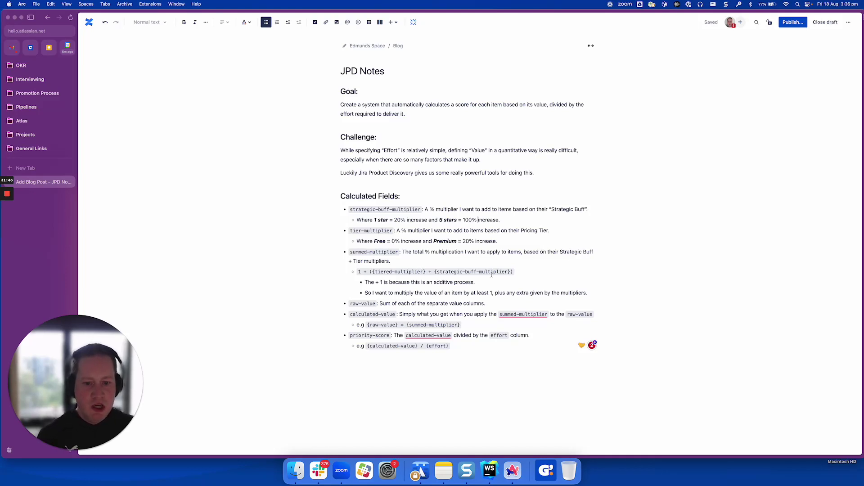
{"action": "left_click_drag", "start_coordinate": [370, 272], "coordinate": [512, 272]}
{"action": "left_click", "coordinate": [375, 272]}
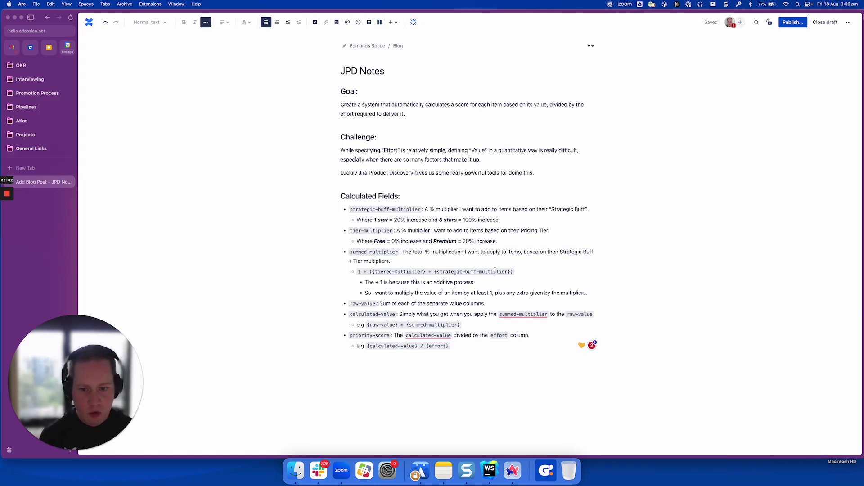
Highlight the leading 1 and the bracketed sum of multipliers in the notes' summed-multiplier formula while reading its explanation.
{"action": "left_click", "coordinate": [360, 271]}
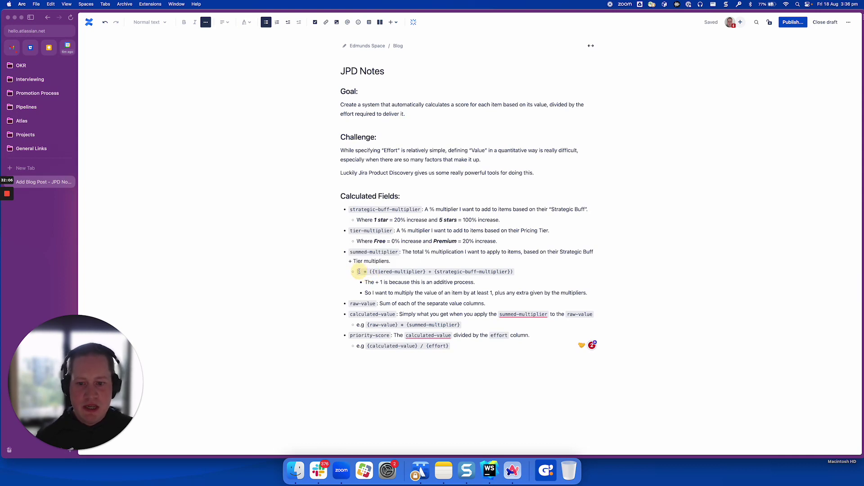
{"action": "double_click", "coordinate": [359, 272]}
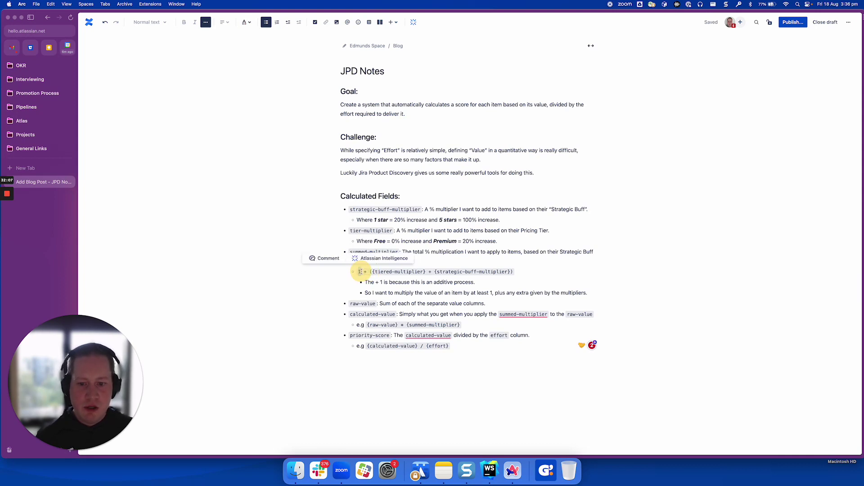
{"action": "left_click", "coordinate": [402, 273]}
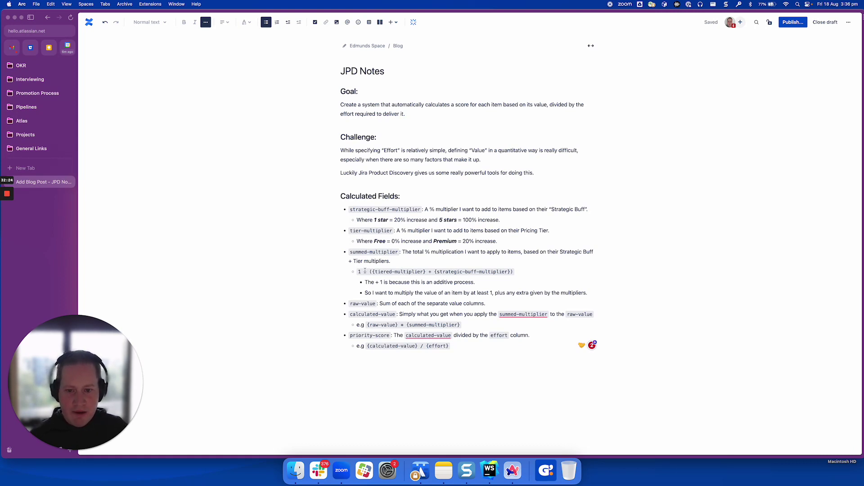
{"action": "left_click_drag", "start_coordinate": [369, 272], "coordinate": [514, 272]}
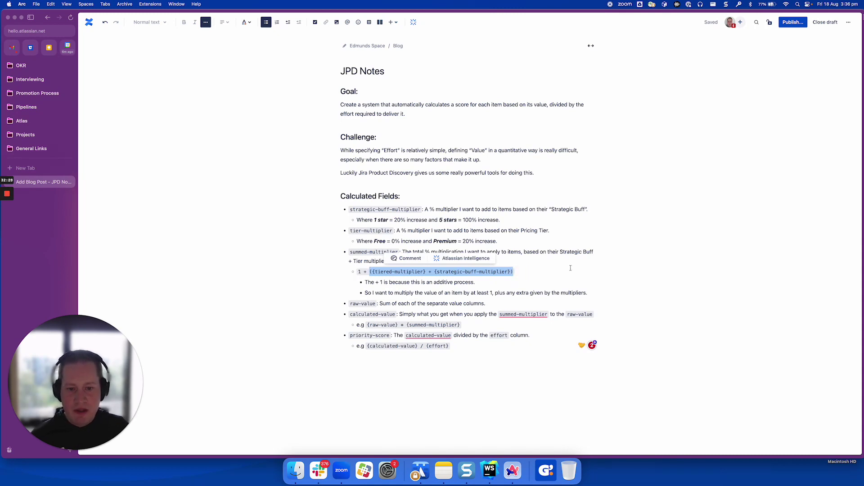
{"action": "left_click", "coordinate": [558, 274]}
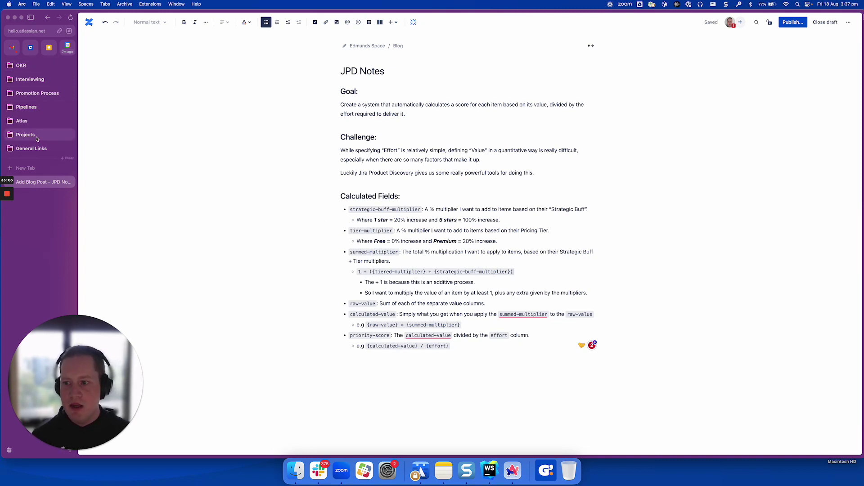
Return to the Hidden Fields view in Jira, read the ZZ - Prio - Raw Value description, and compare it with the impact rating columns.
{"action": "left_click", "coordinate": [31, 48]}
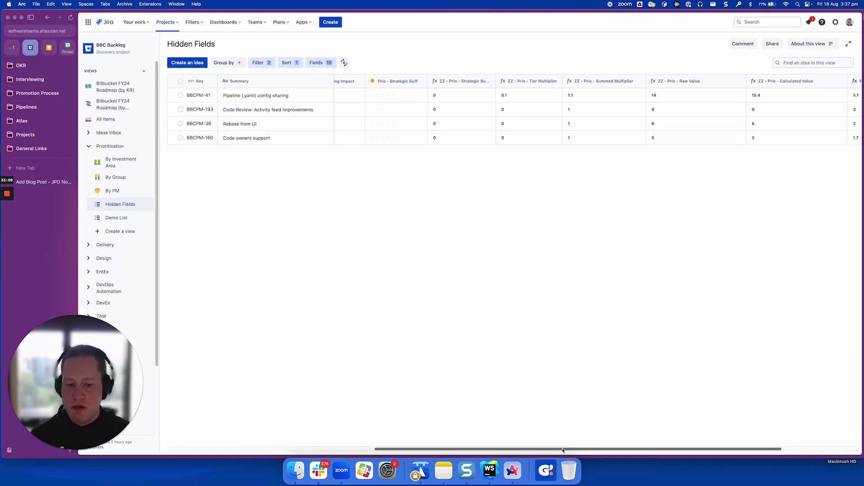
{"action": "left_click_drag", "start_coordinate": [574, 451], "coordinate": [671, 449]}
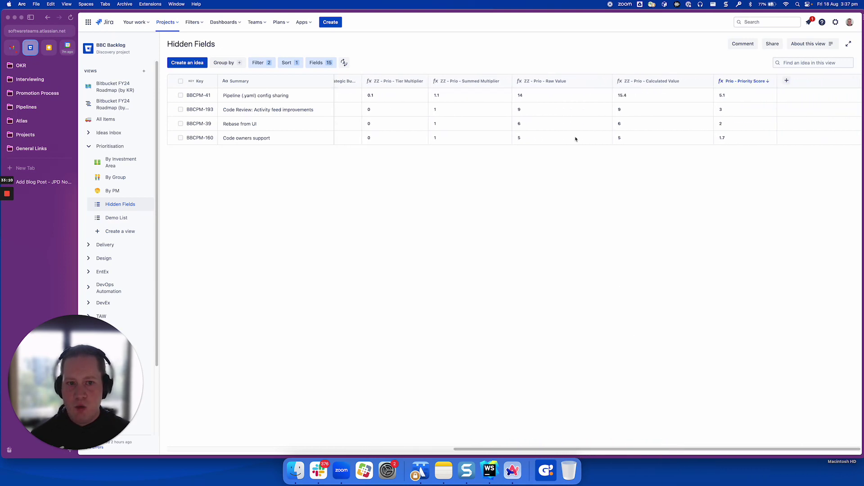
{"action": "mouse_move", "coordinate": [557, 86]}
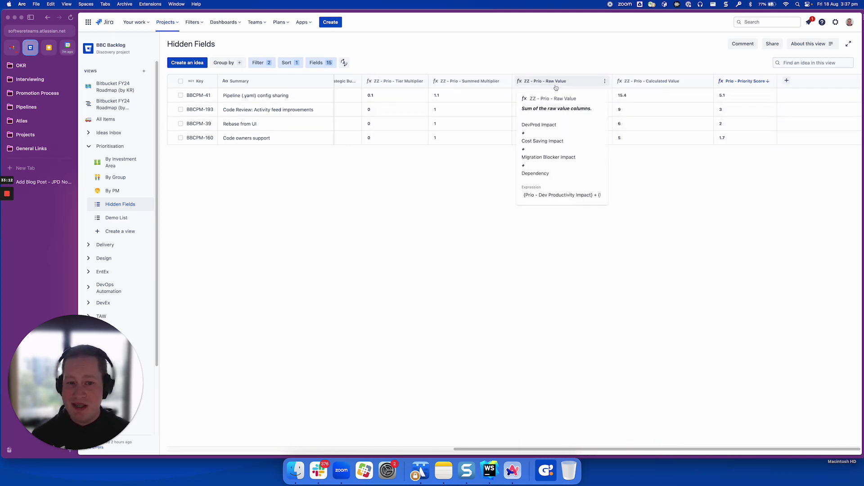
{"action": "left_click_drag", "start_coordinate": [670, 449], "coordinate": [383, 425]}
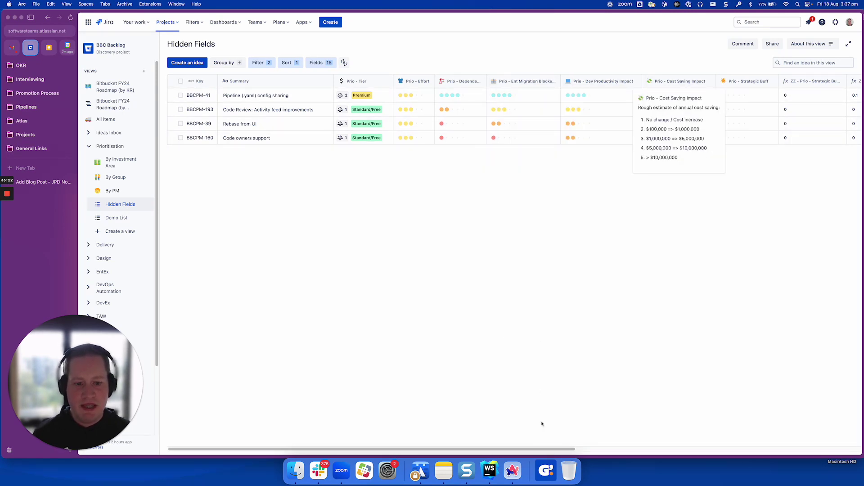
{"action": "left_click_drag", "start_coordinate": [557, 450], "coordinate": [806, 449]}
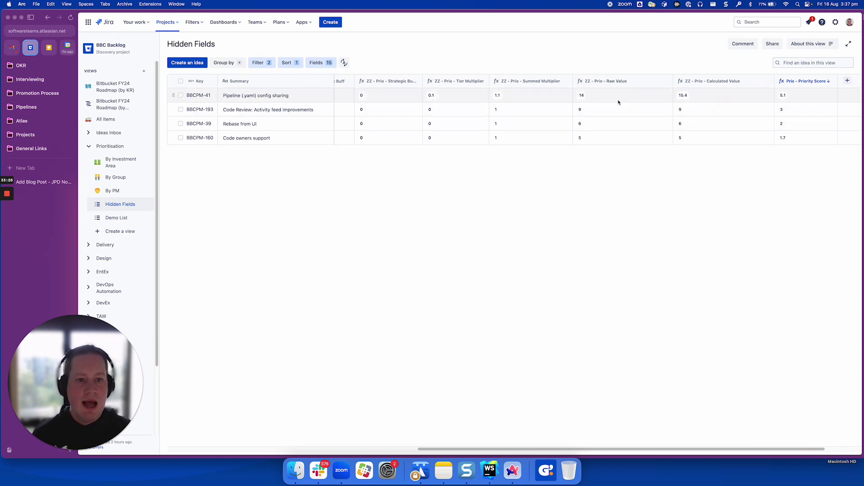
Check the ZZ - Prio - Calculated Value field against the Raw Value and Summed Multiplier fields it combines.
{"action": "mouse_move", "coordinate": [720, 83]}
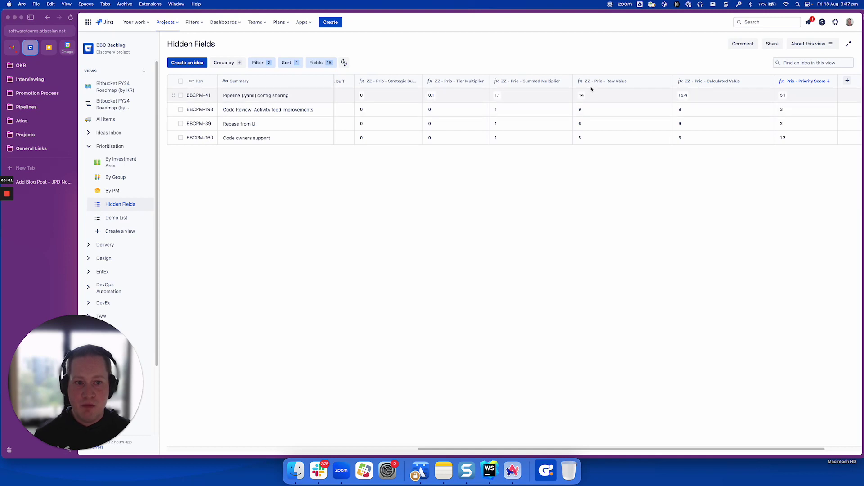
{"action": "mouse_move", "coordinate": [613, 83]}
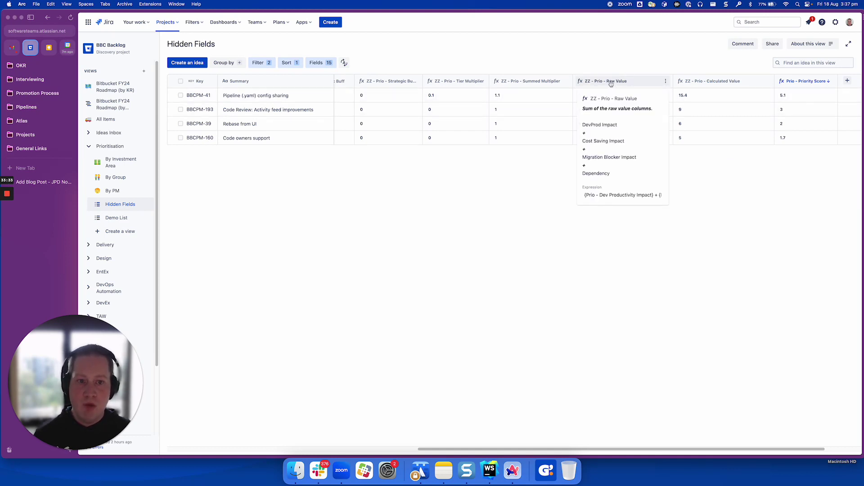
{"action": "mouse_move", "coordinate": [536, 85]}
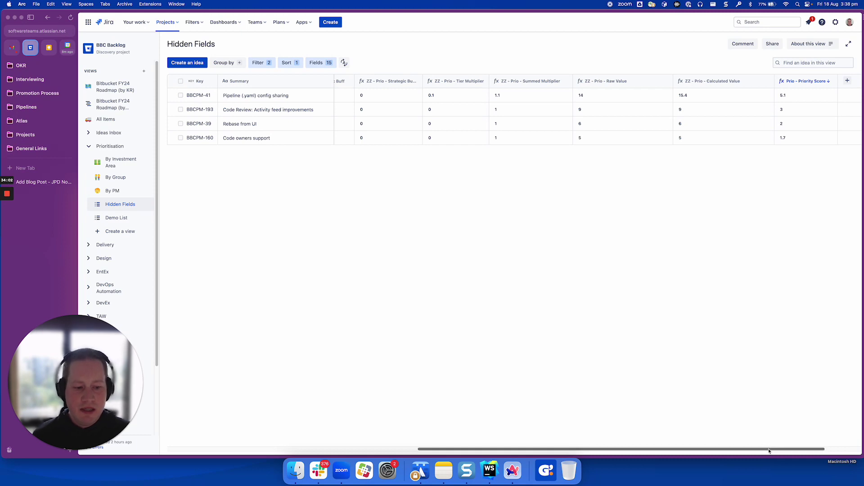
Check the Prio - Priority Score field and the ZZ - Prio - Calculated Value field it is based on.
{"action": "left_click_drag", "start_coordinate": [769, 449], "coordinate": [803, 450]}
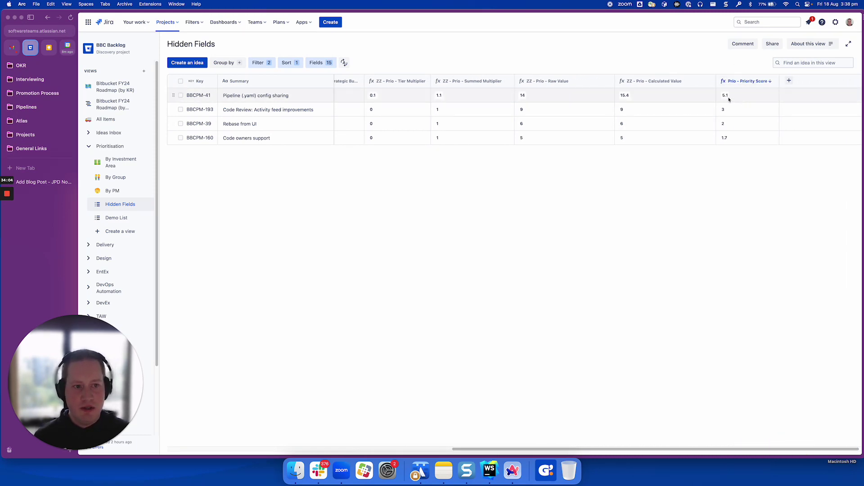
{"action": "left_click", "coordinate": [748, 82]}
{"action": "left_click", "coordinate": [672, 263]}
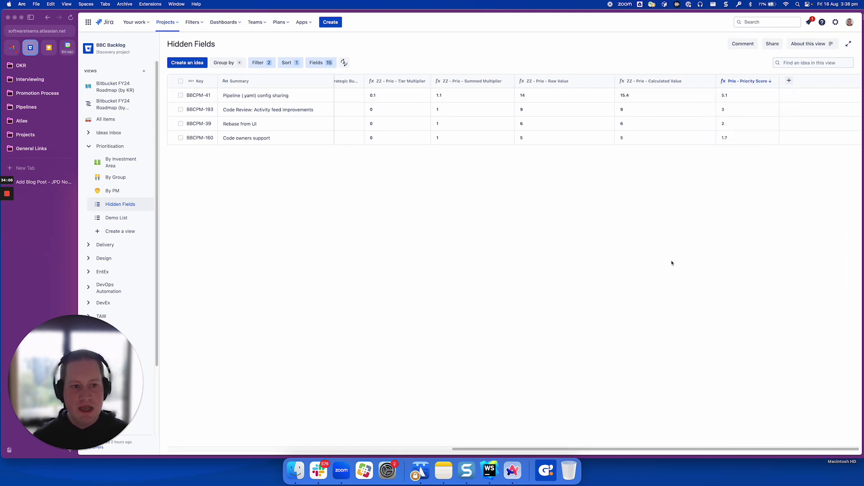
{"action": "mouse_move", "coordinate": [639, 82]}
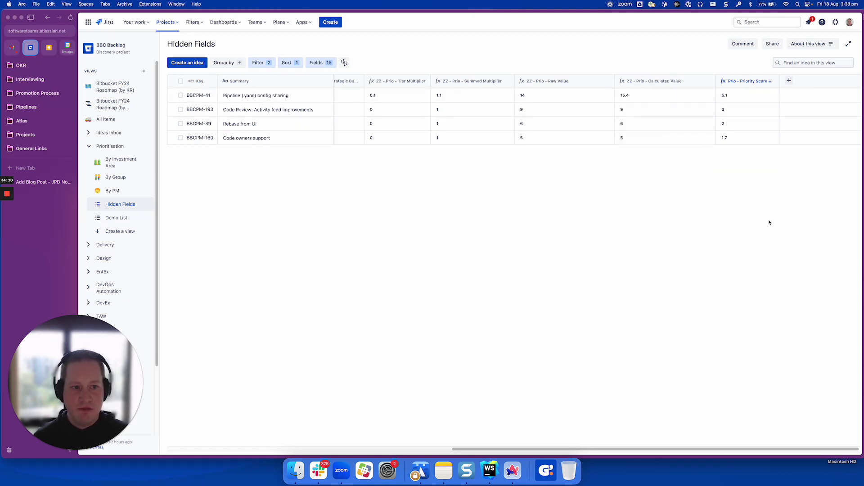
{"action": "mouse_move", "coordinate": [734, 82]}
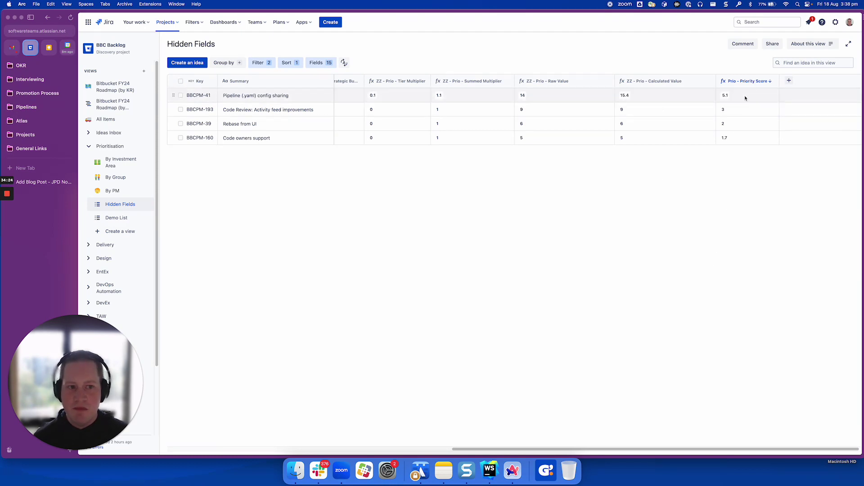
Compare the ideas' Prio - Effort ratings with their Calculated Value and Priority Score columns.
{"action": "left_click_drag", "start_coordinate": [736, 452], "coordinate": [418, 407]}
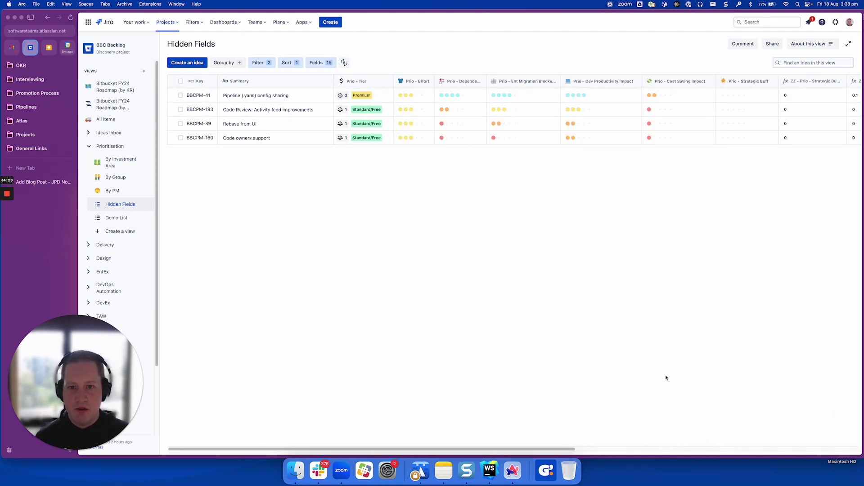
{"action": "left_click_drag", "start_coordinate": [583, 452], "coordinate": [815, 442]}
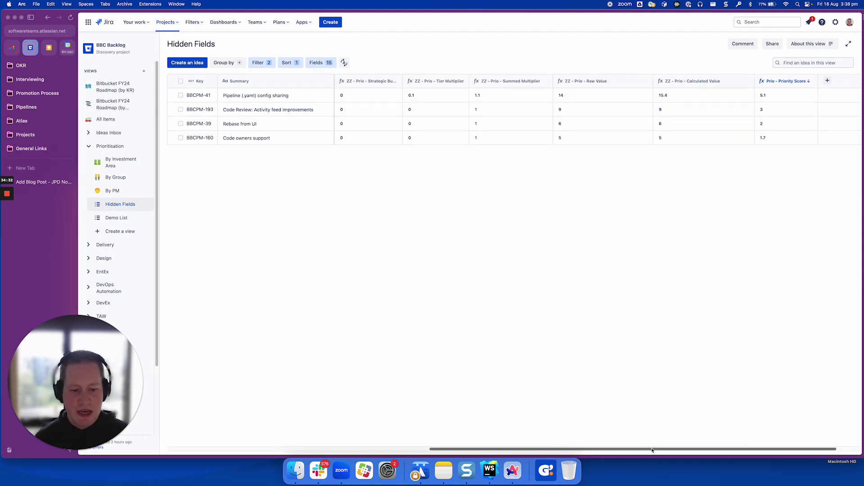
{"action": "left_click_drag", "start_coordinate": [653, 451], "coordinate": [305, 419]}
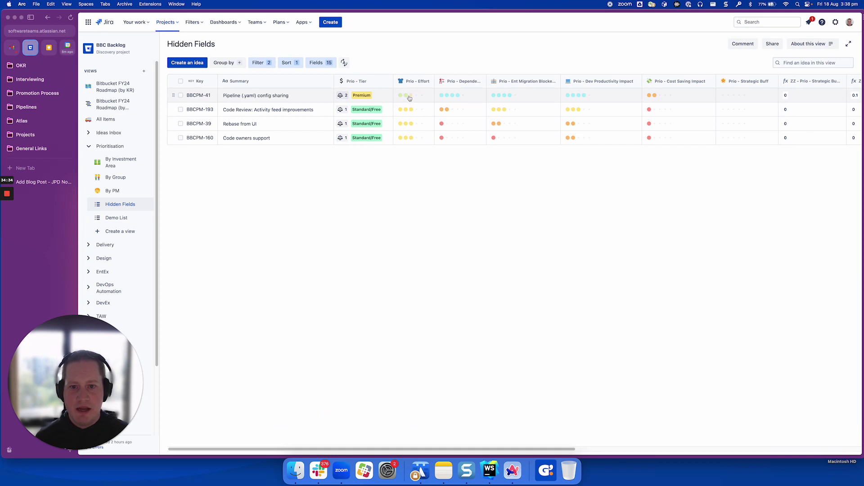
{"action": "left_click_drag", "start_coordinate": [545, 448], "coordinate": [840, 440]}
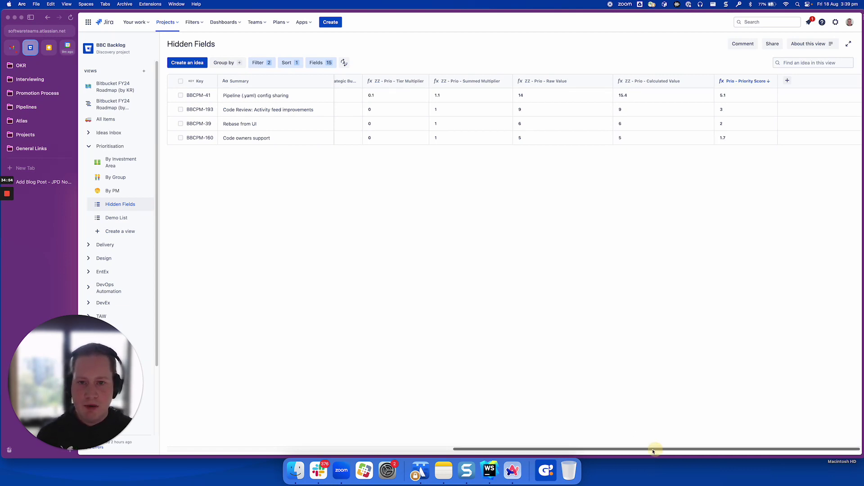
{"action": "left_click_drag", "start_coordinate": [654, 449], "coordinate": [608, 448]}
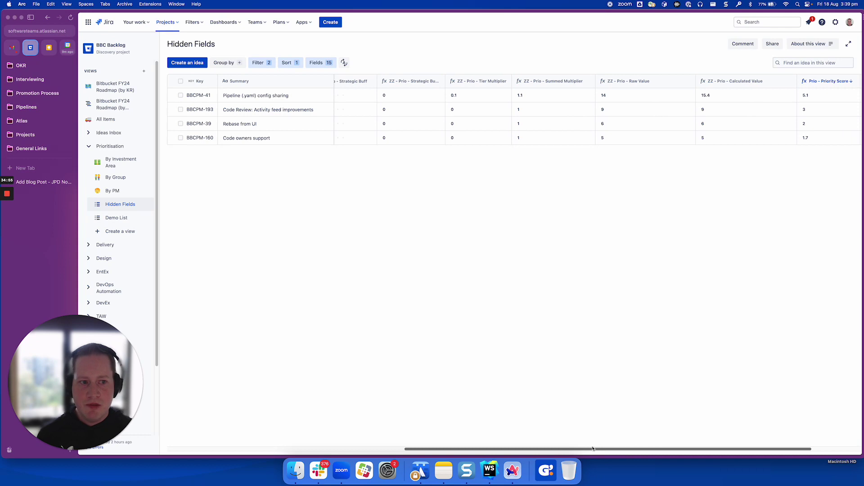
Open the Demo List view and review the ideas' rating columns alongside their Prio - Priority Score.
{"action": "left_click", "coordinate": [116, 217]}
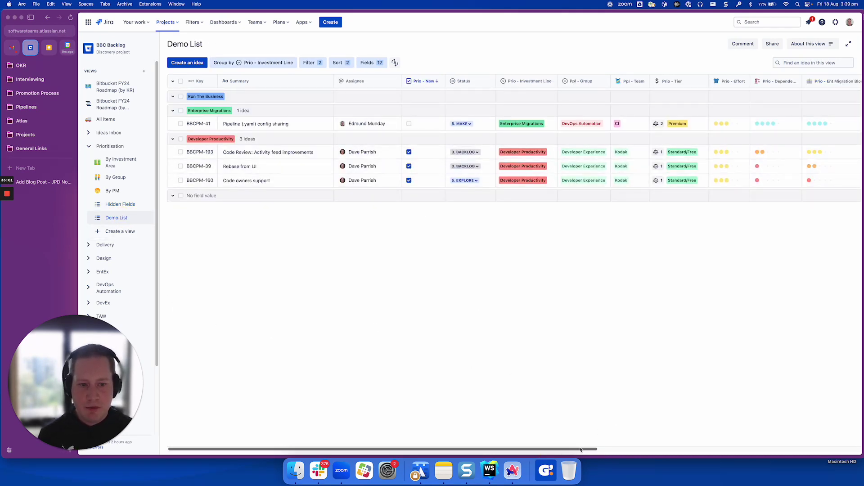
{"action": "left_click_drag", "start_coordinate": [583, 449], "coordinate": [783, 445]}
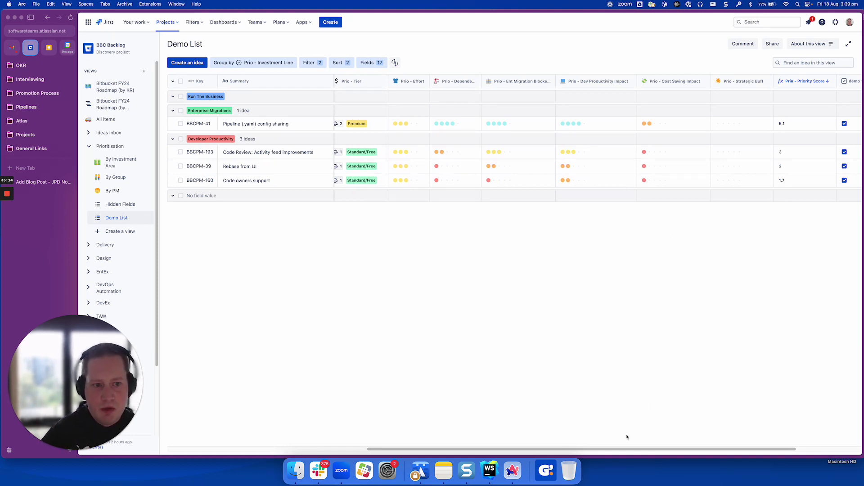
Check the Prio - Priority Score column at the far end of the Demo List view.
{"action": "left_click_drag", "start_coordinate": [612, 449], "coordinate": [646, 448]}
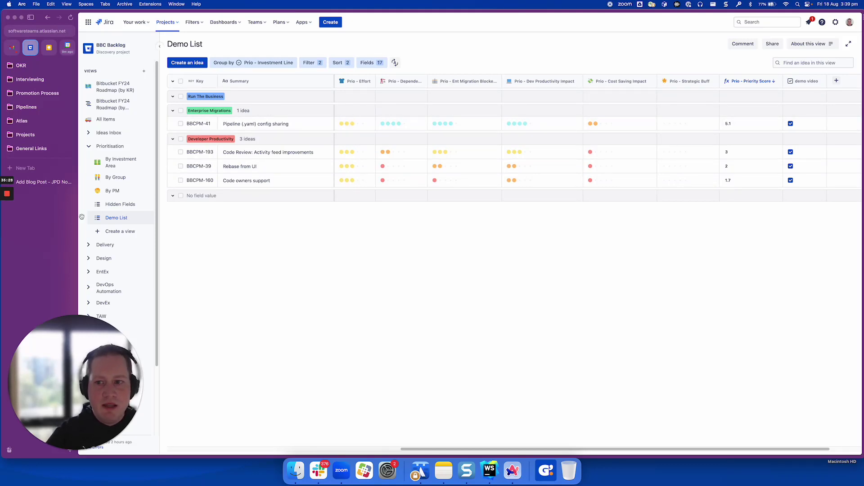
{"action": "mouse_move", "coordinate": [740, 84]}
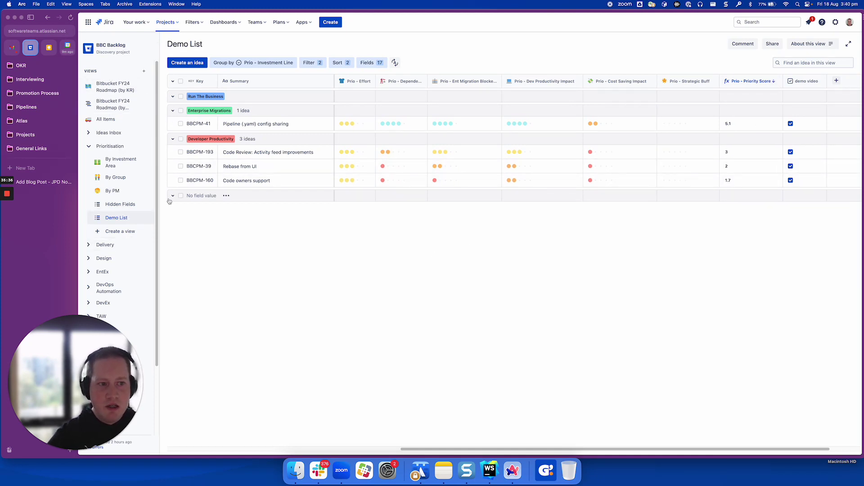
Open the Hidden Fields view and examine the full expression in the Prio - Priority Score field's settings, then return to the ideas' rating columns.
{"action": "left_click", "coordinate": [124, 207]}
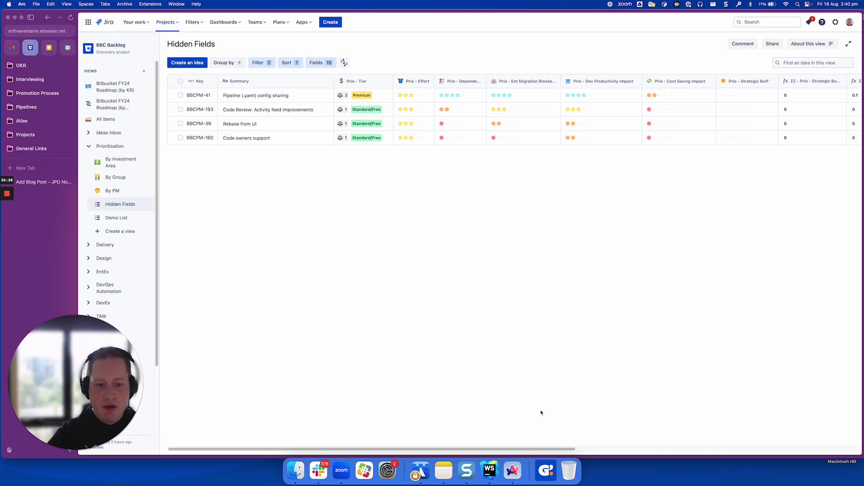
{"action": "left_click_drag", "start_coordinate": [543, 449], "coordinate": [824, 448]}
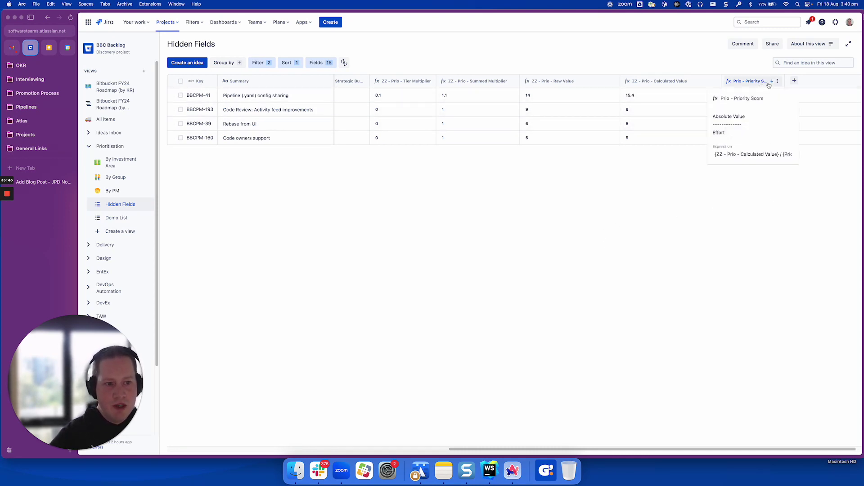
{"action": "left_click", "coordinate": [777, 81]}
{"action": "left_click", "coordinate": [752, 96]}
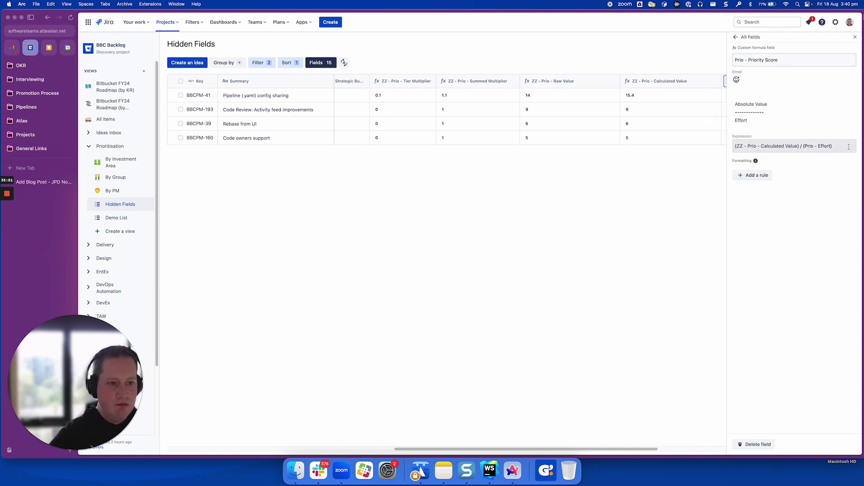
{"action": "left_click_drag", "start_coordinate": [740, 144], "coordinate": [829, 145]}
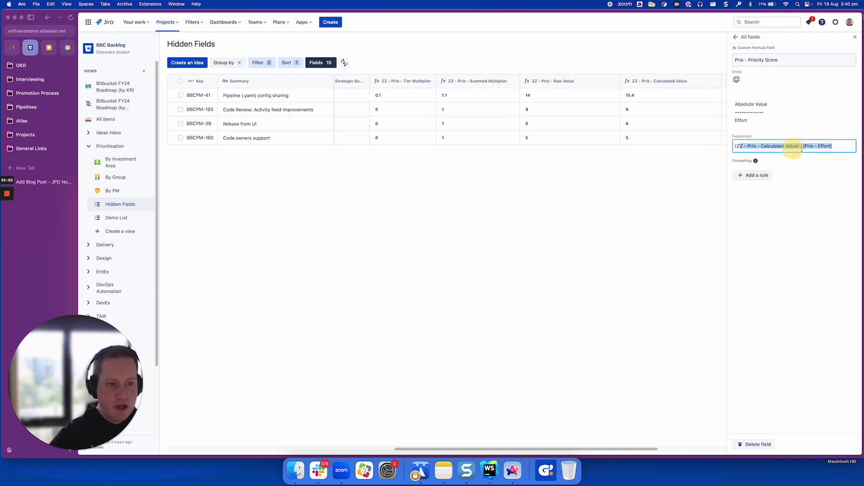
{"action": "left_click", "coordinate": [834, 146]}
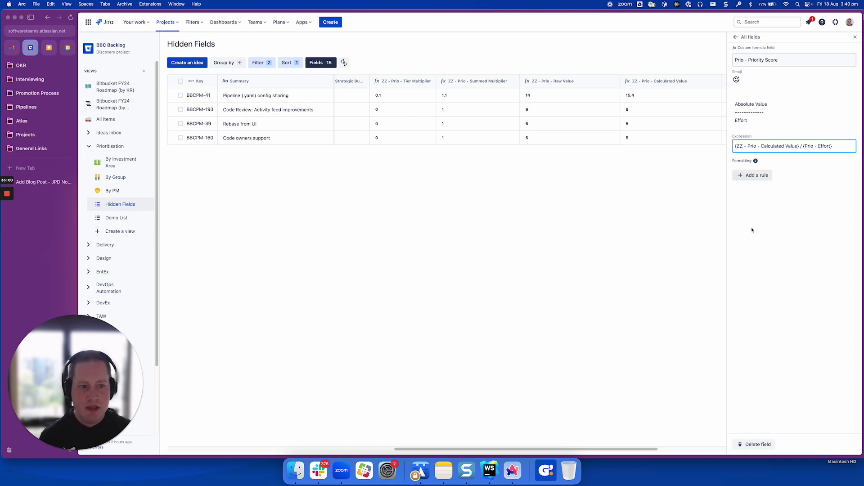
{"action": "left_click", "coordinate": [856, 37]}
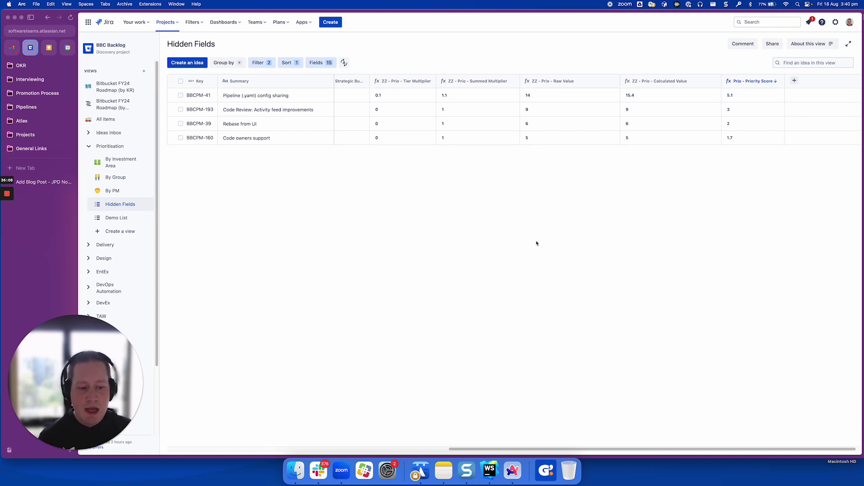
{"action": "left_click_drag", "start_coordinate": [695, 449], "coordinate": [337, 443]}
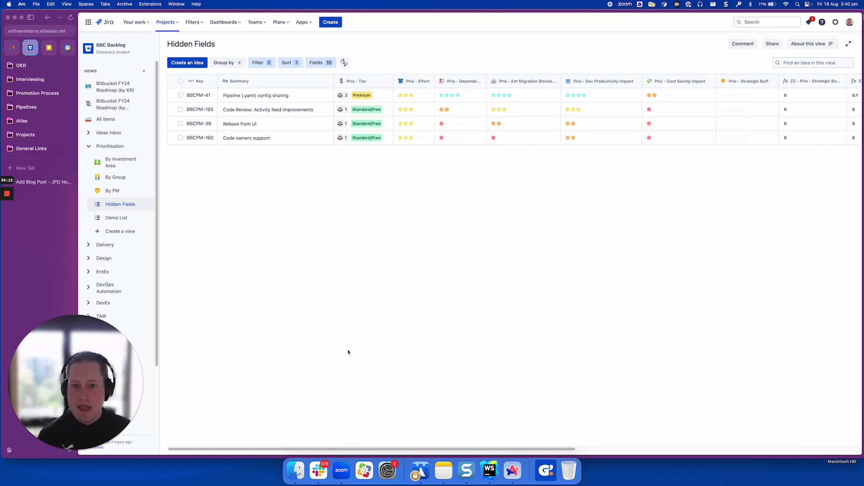